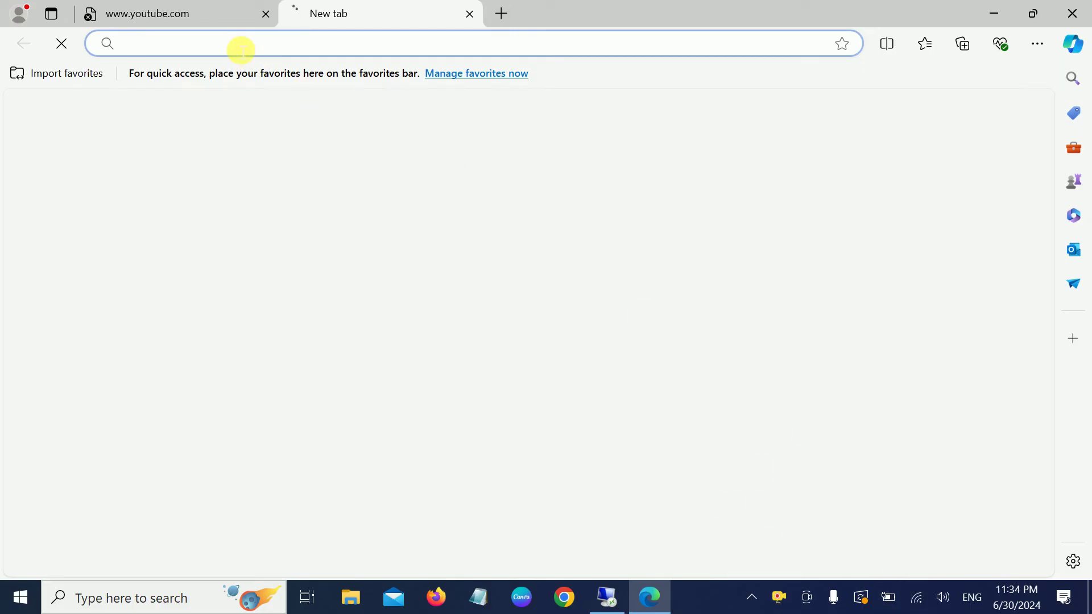
text(google)
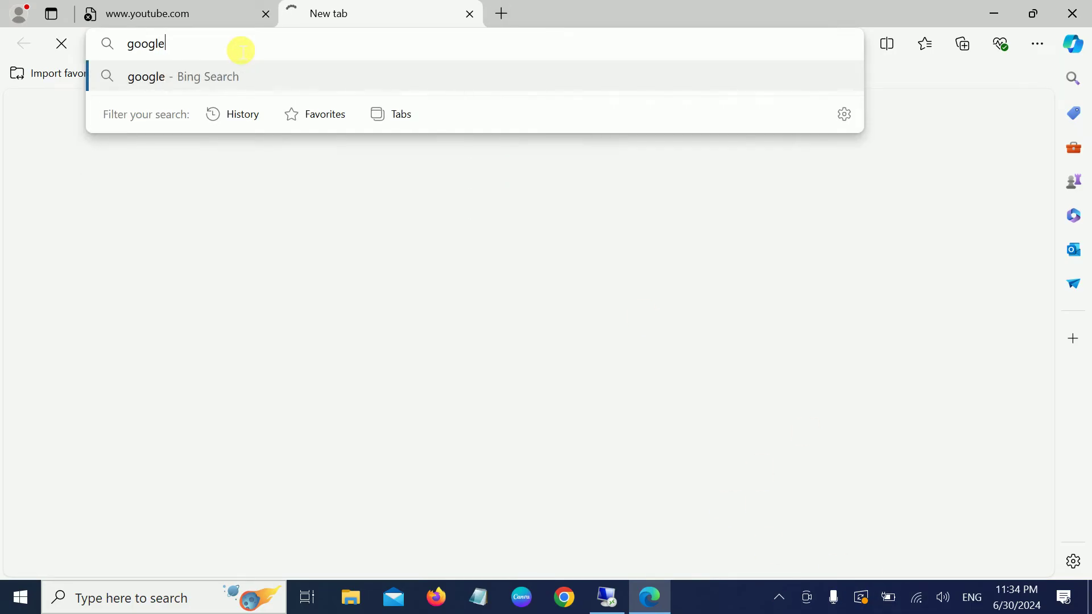
text(.com)
key(Return)
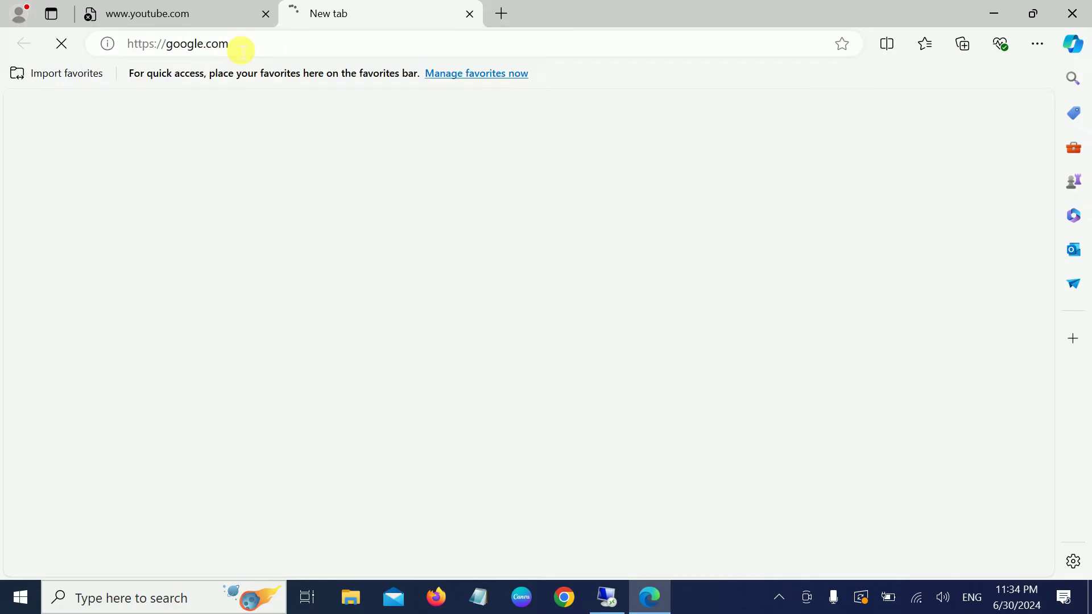
click(173, 13)
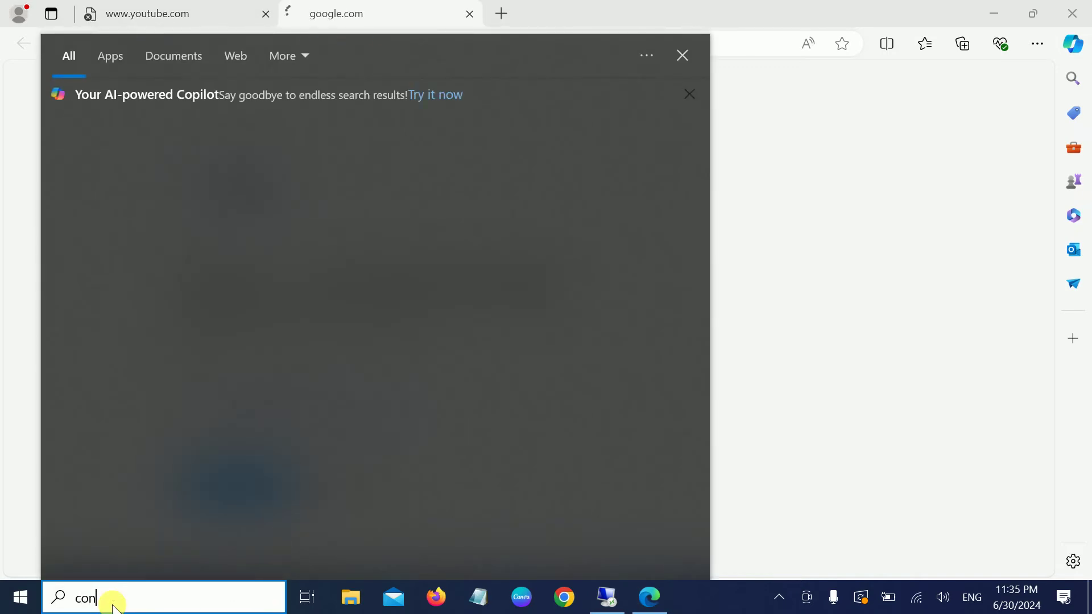
Open Control Panel, switch View by to Category and back to Large icons, and open Internet Options.
click(186, 150)
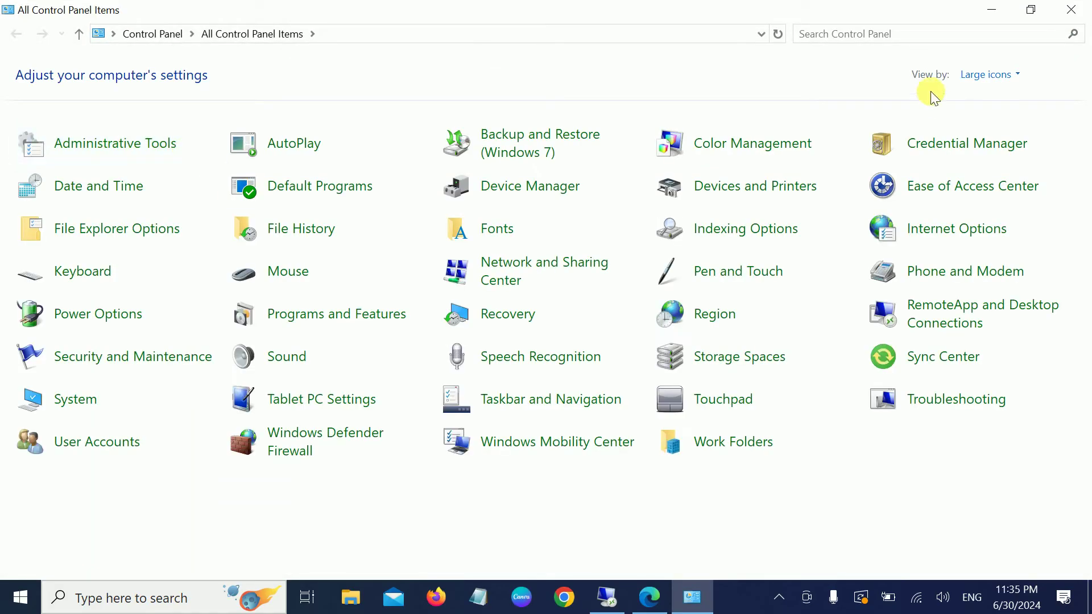
click(977, 74)
click(994, 98)
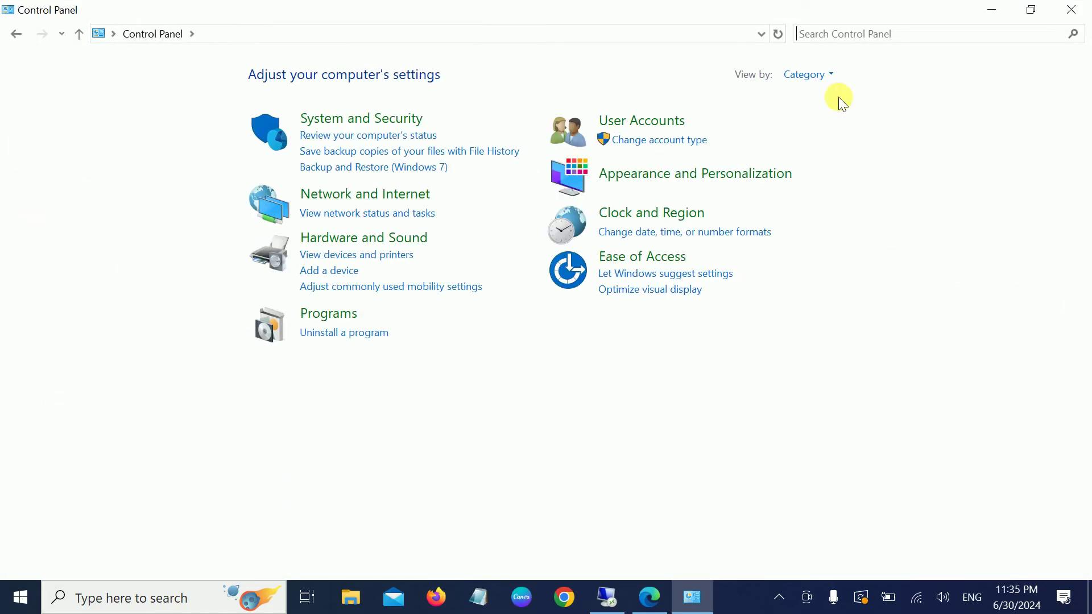
click(808, 76)
click(831, 122)
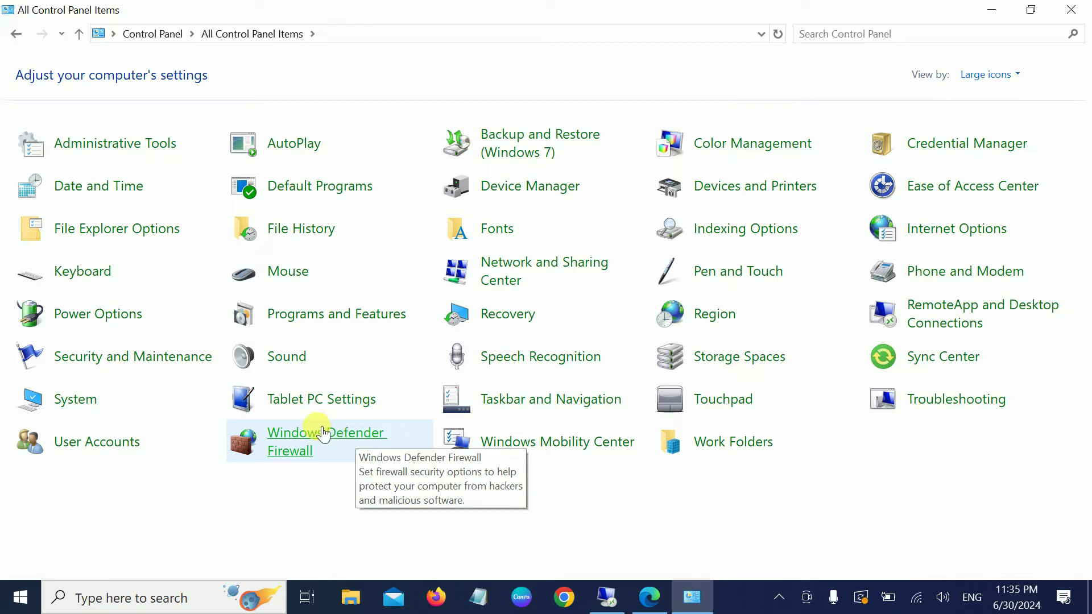
click(957, 233)
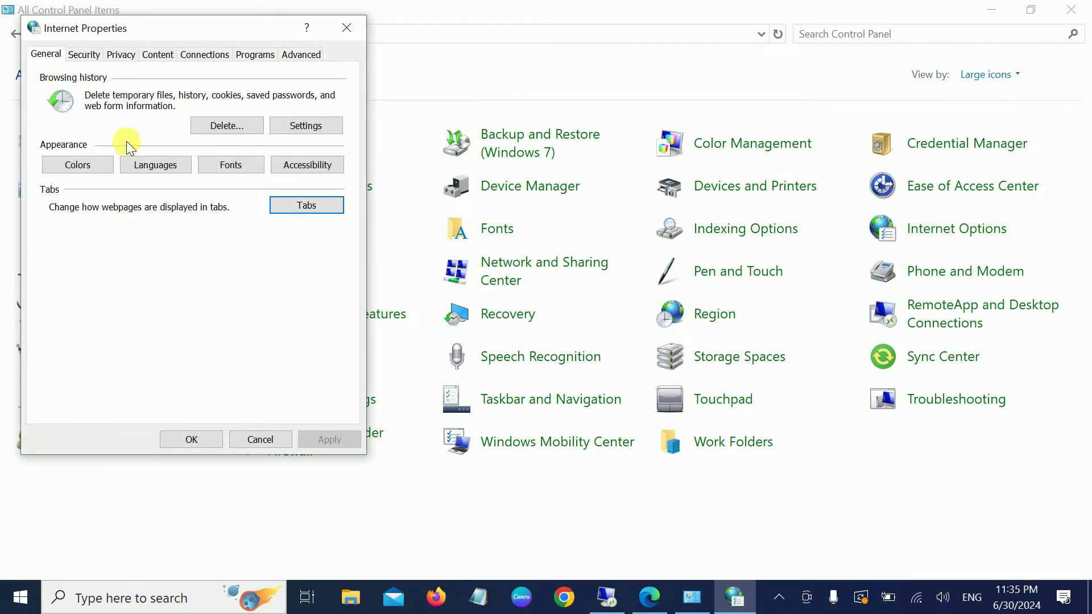
In LAN settings, turn off the proxy server and enable Automatically detect settings.
click(218, 55)
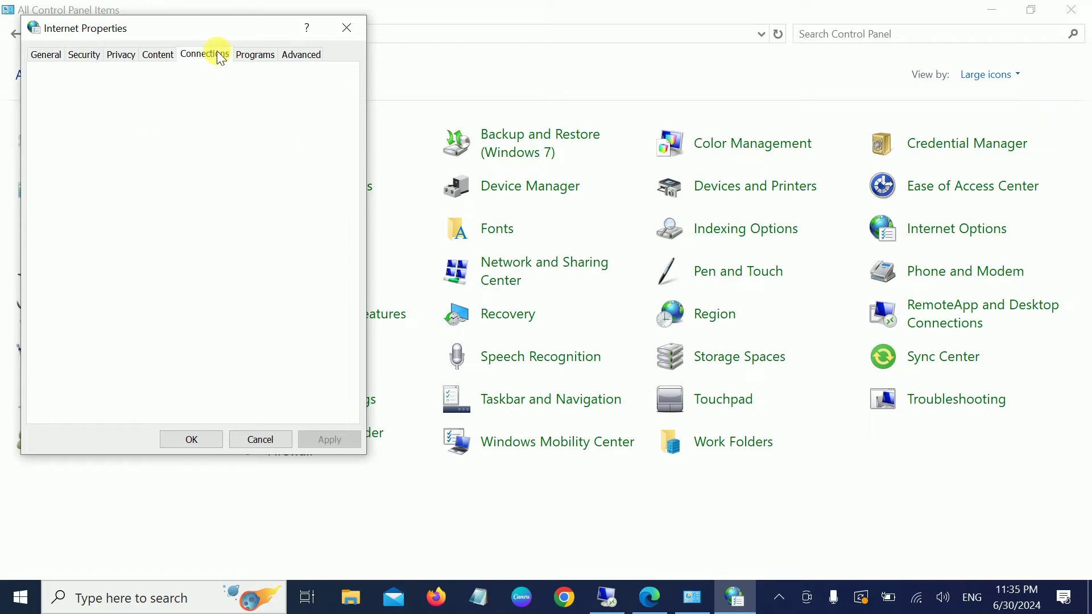
click(290, 352)
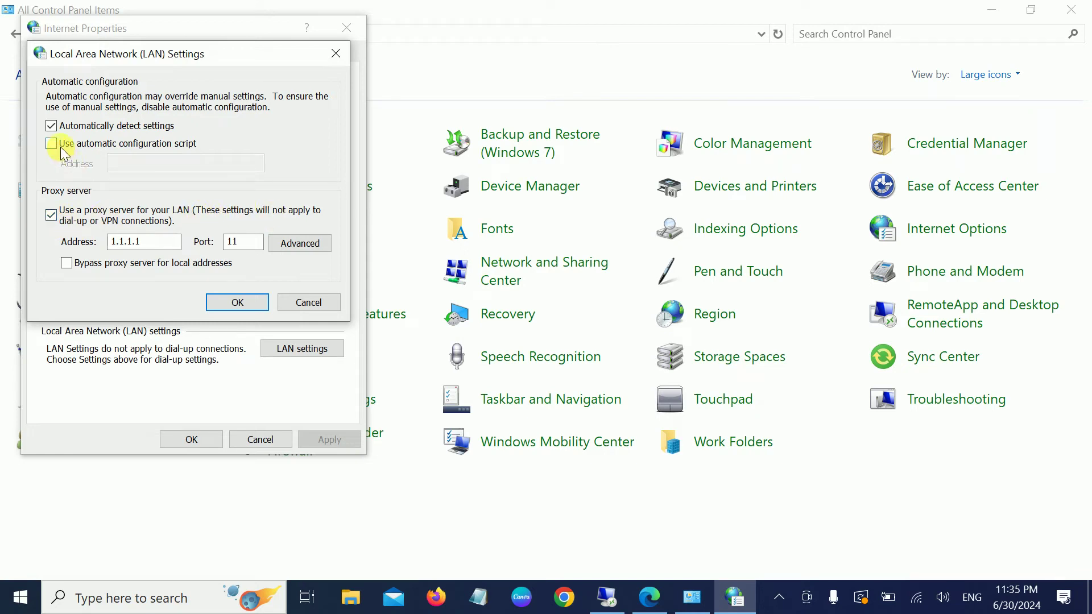
click(62, 214)
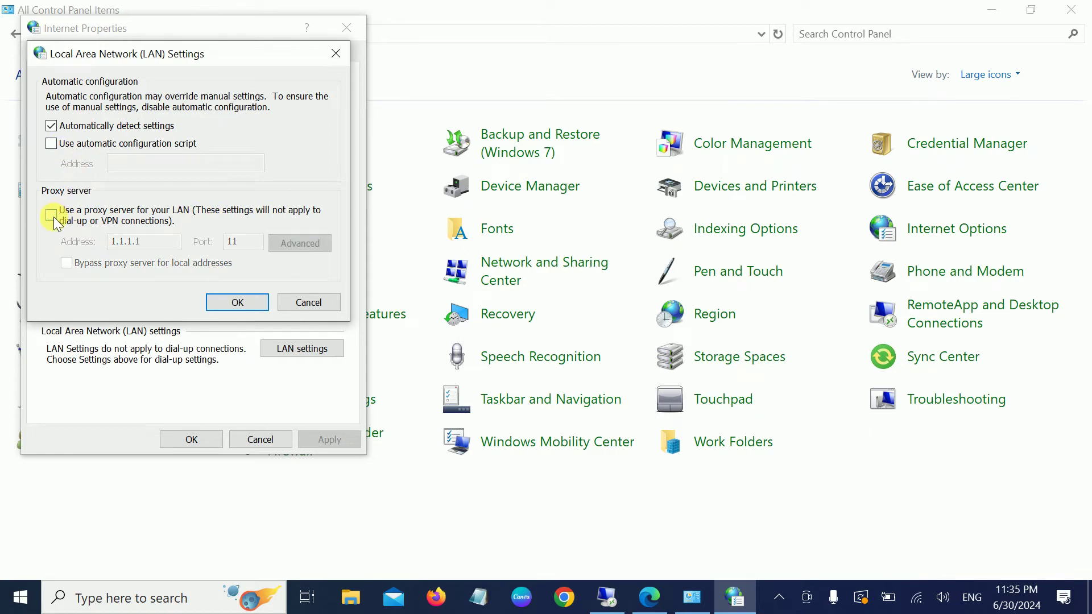
click(52, 127)
click(242, 303)
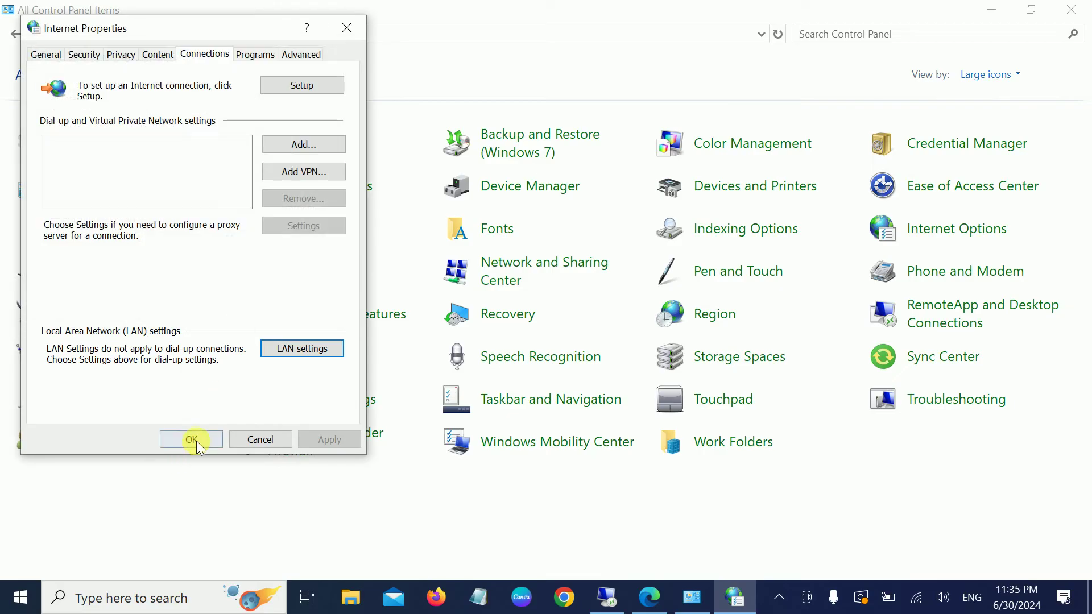
Restore the default advanced internet settings, apply them, and close Internet Properties.
click(307, 55)
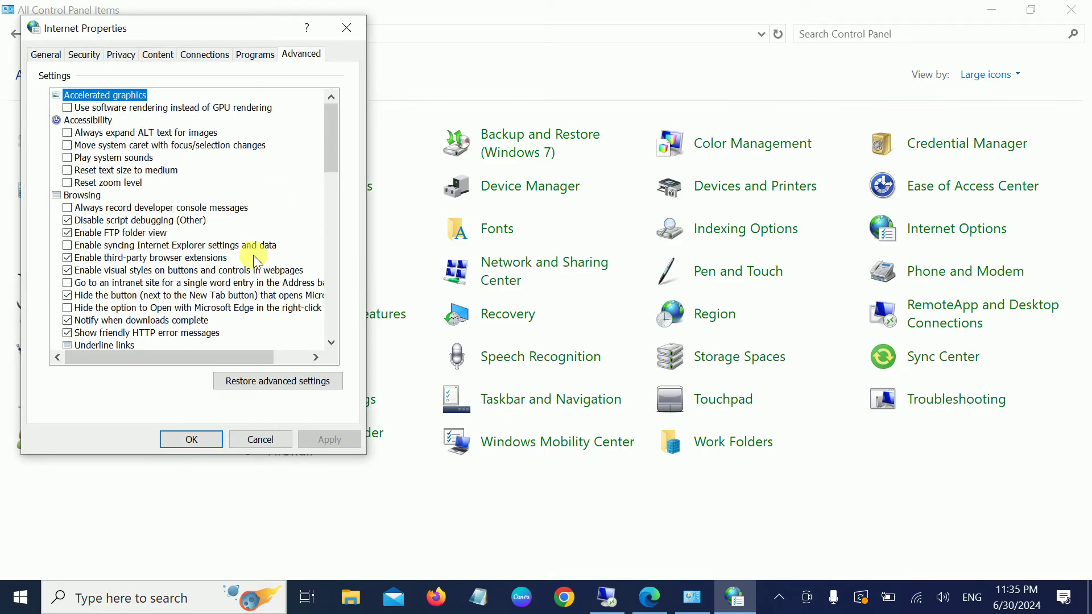
click(293, 380)
click(335, 441)
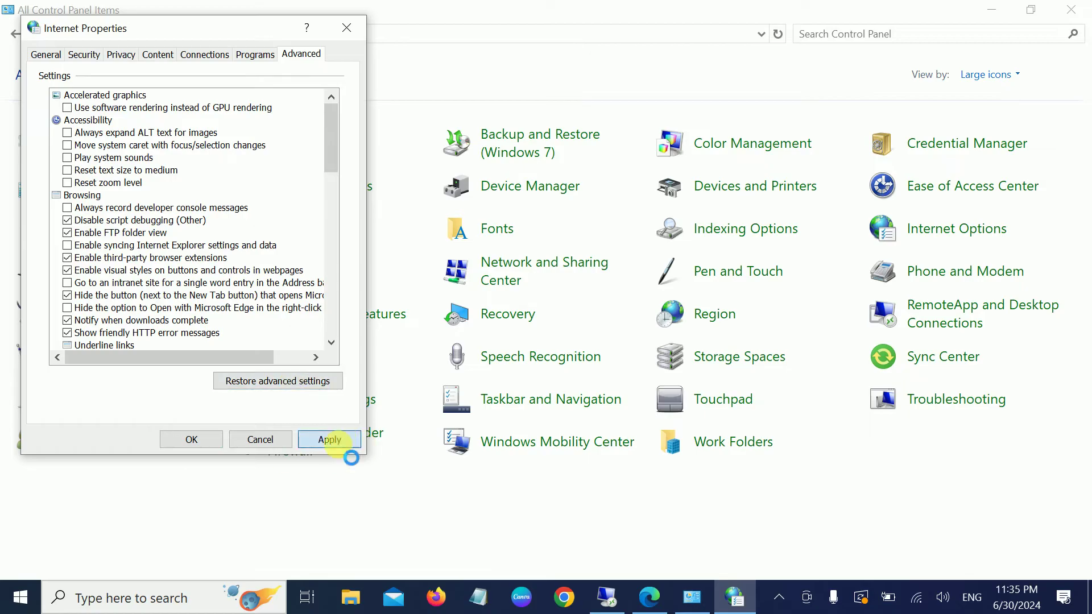
click(205, 440)
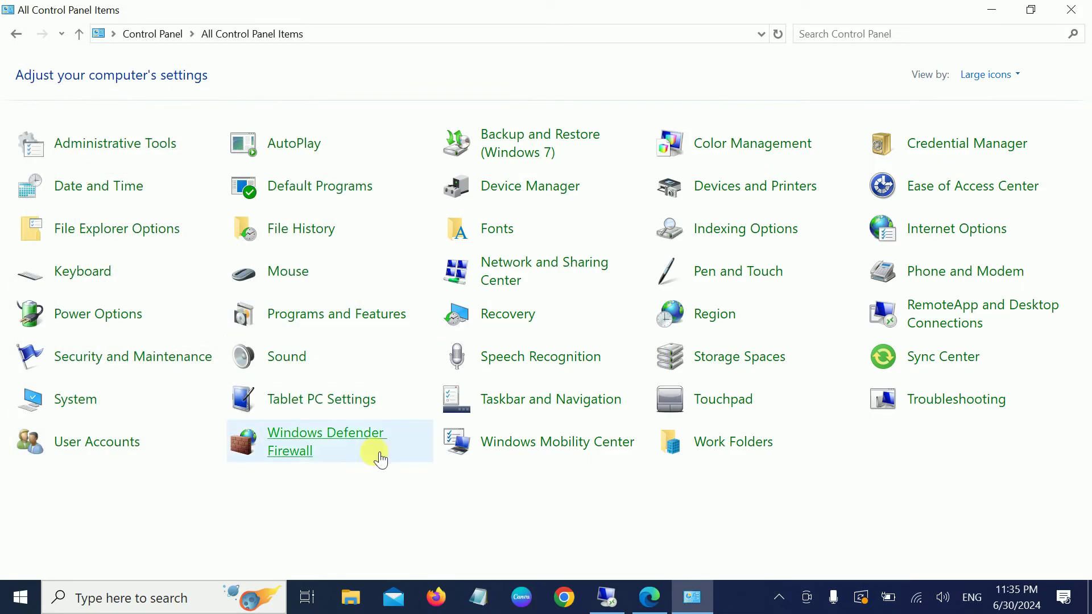
click(1069, 11)
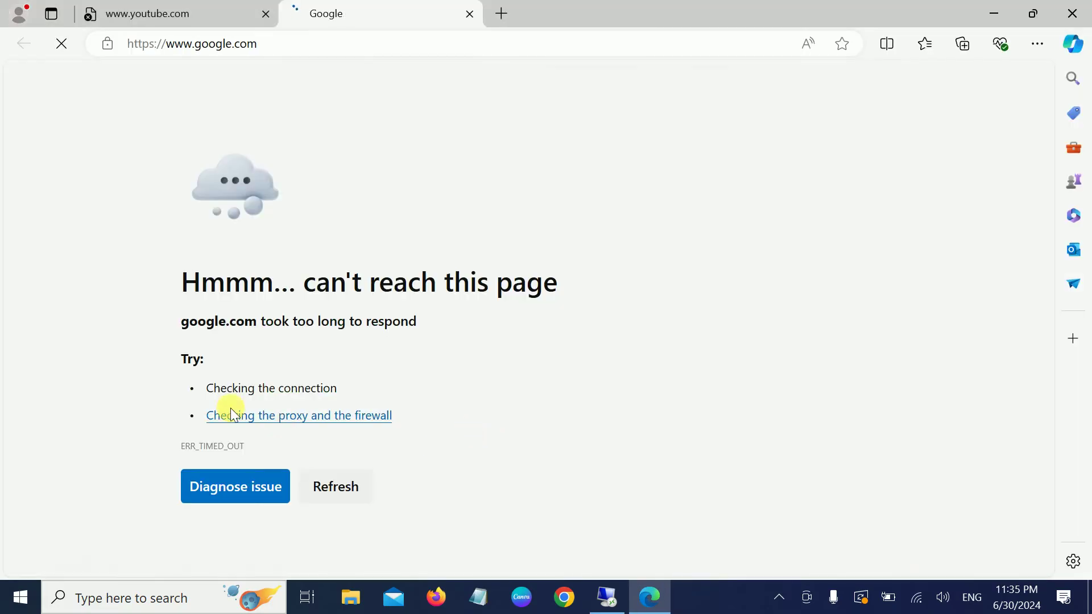
click(187, 19)
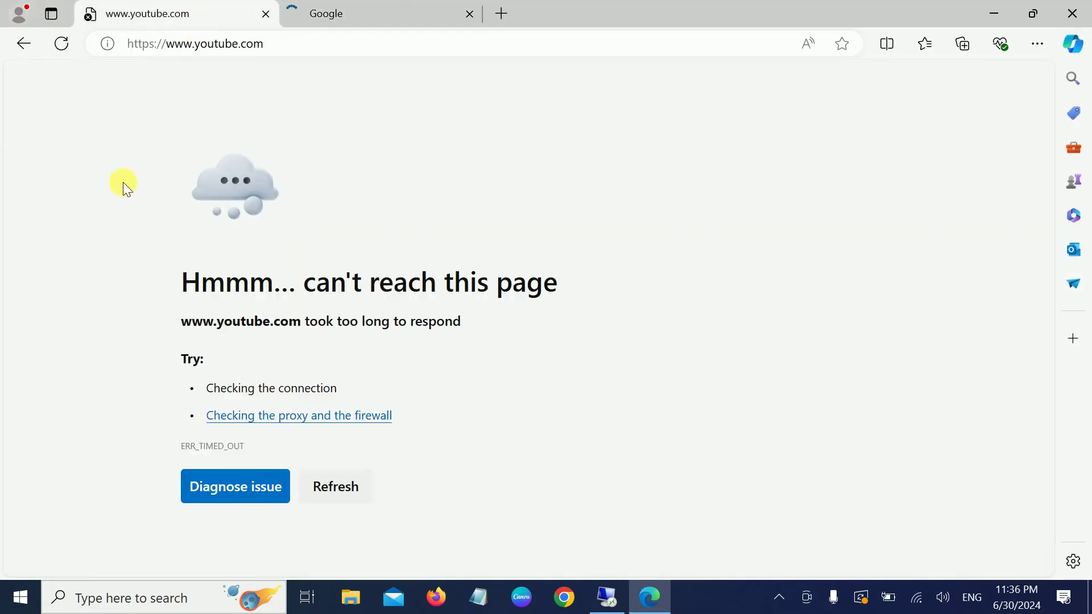
click(64, 47)
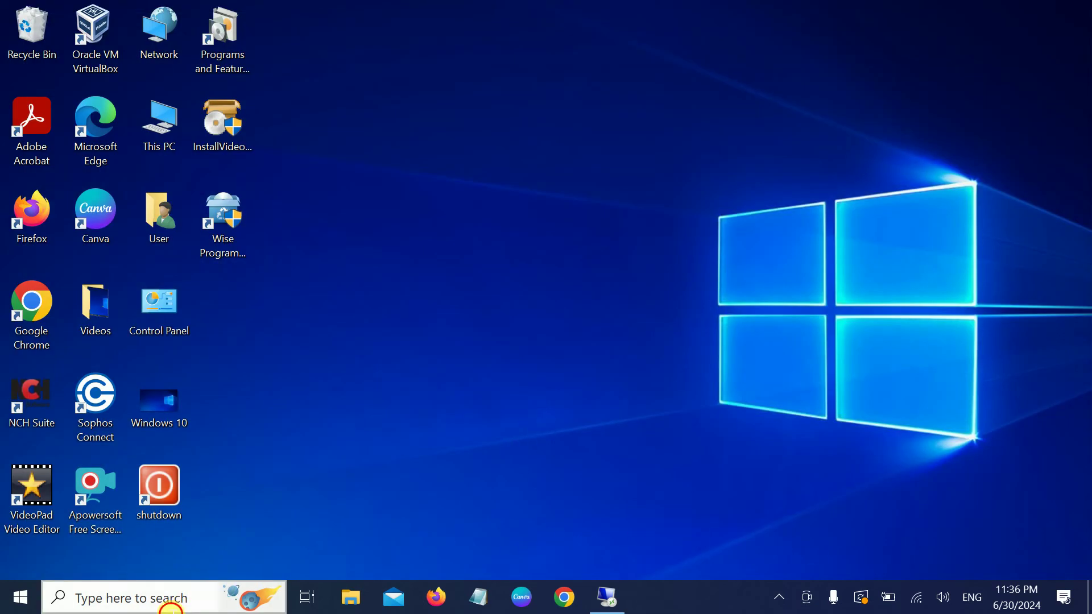
Launch Run from Windows search and run ncpa.cpl to open Network Connections.
click(164, 604)
text(run)
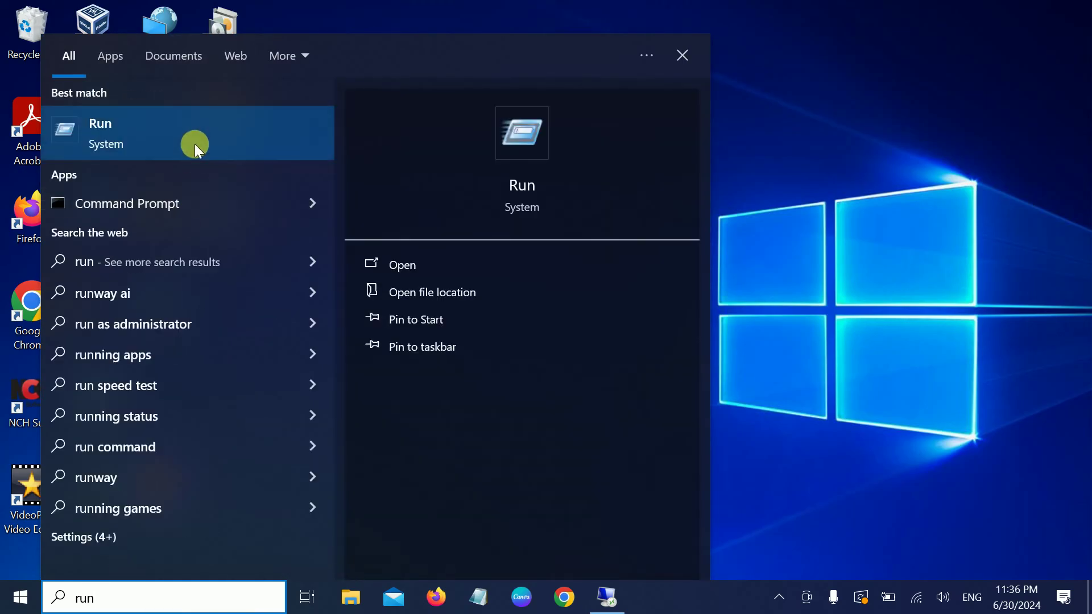
click(194, 144)
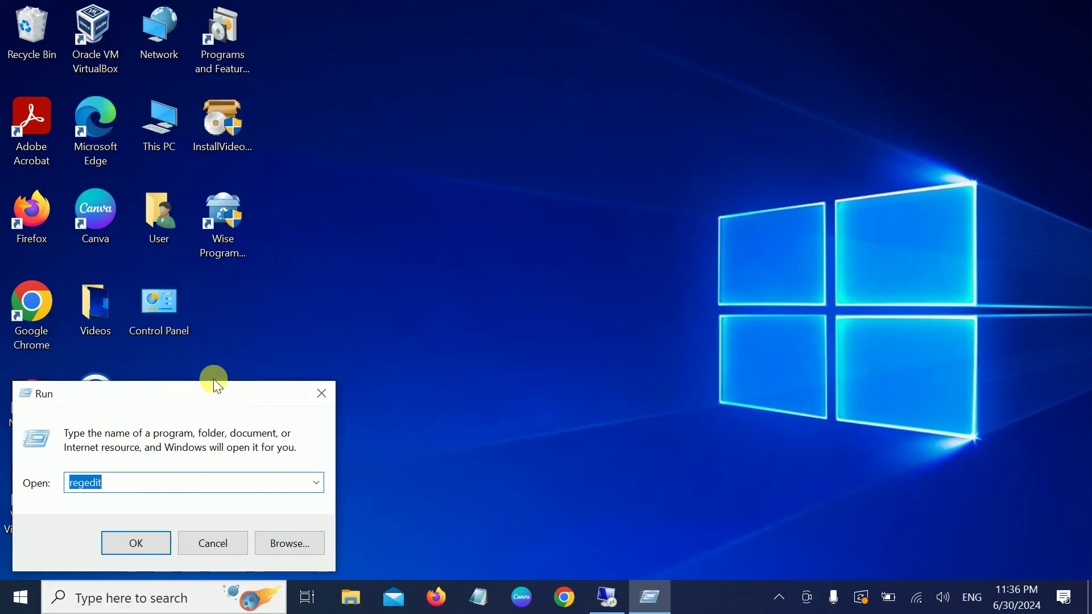
drag(180, 389, 657, 152)
text(nc)
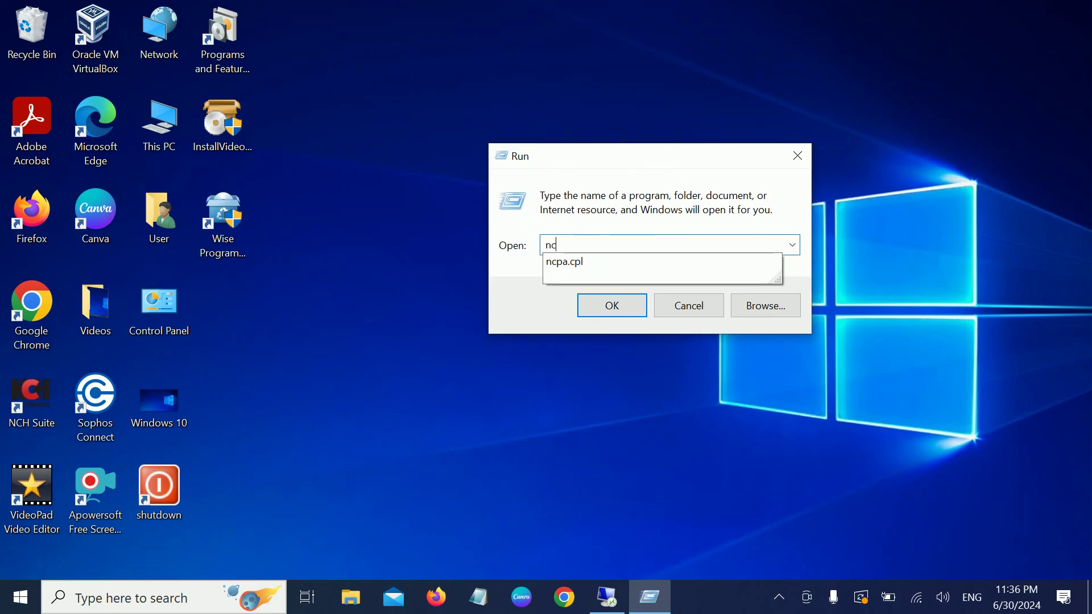
text(pa.cpl)
key(Return)
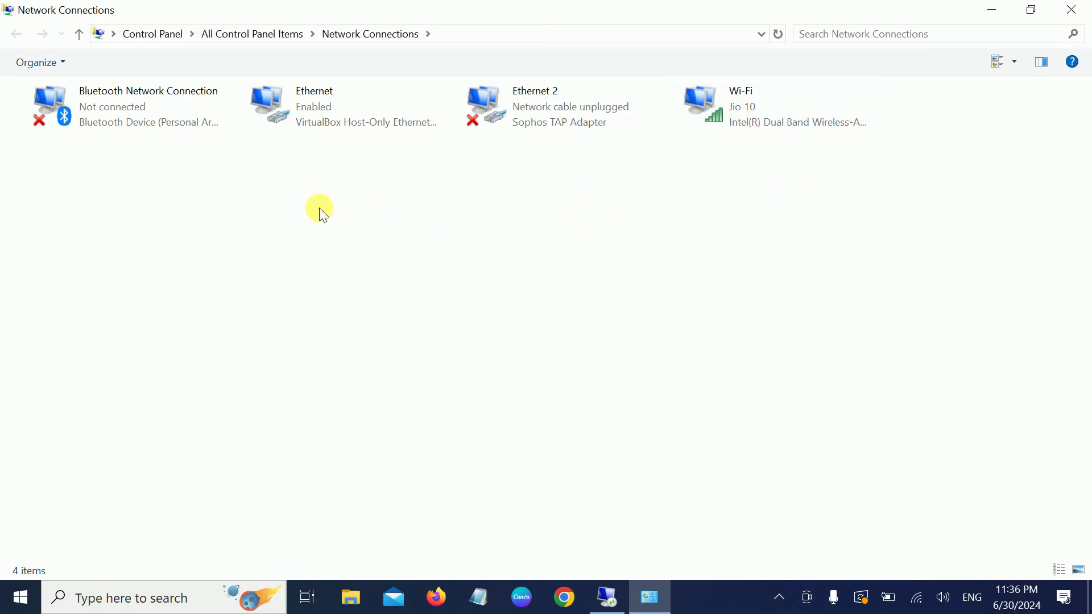
Open the Wi-Fi adapter's Internet Protocol Version 4 (TCP/IPv4) properties, showing DNS 8.8.8.8.
click(746, 120)
click(298, 111)
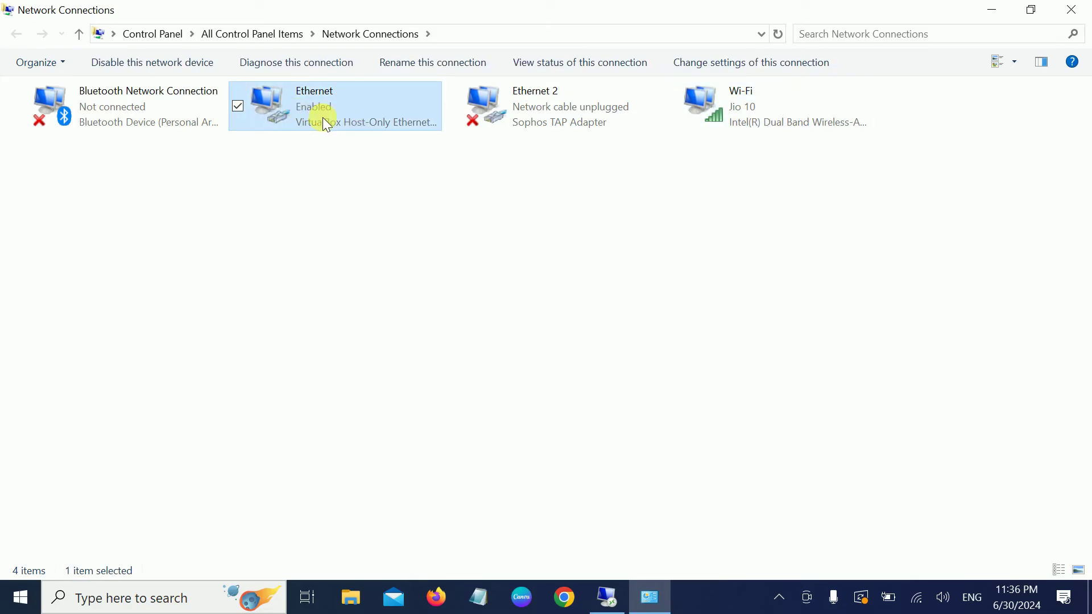
click(750, 119)
right_click(754, 121)
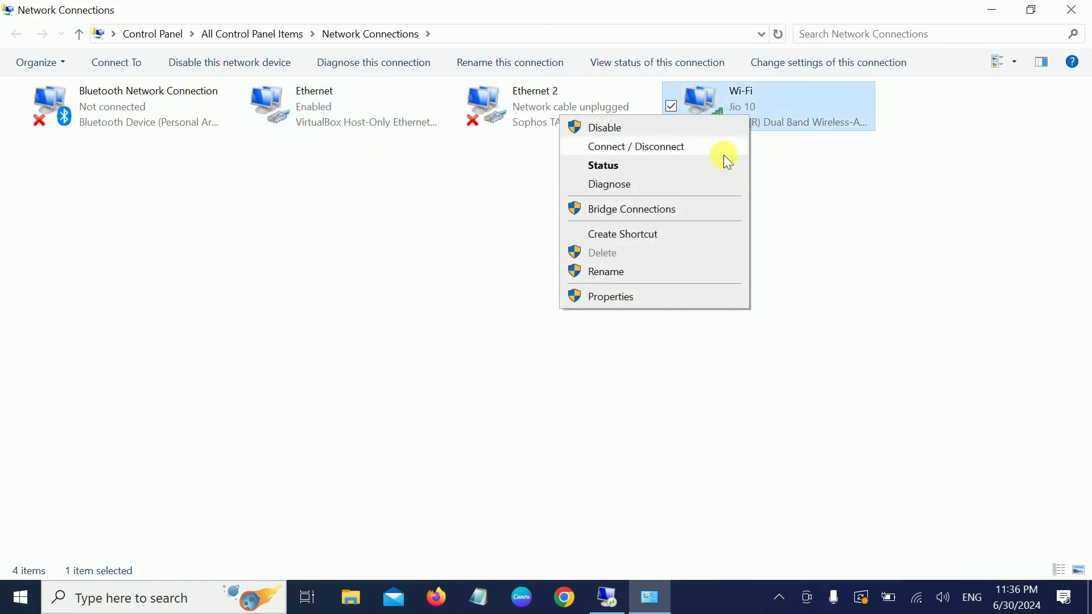
click(628, 295)
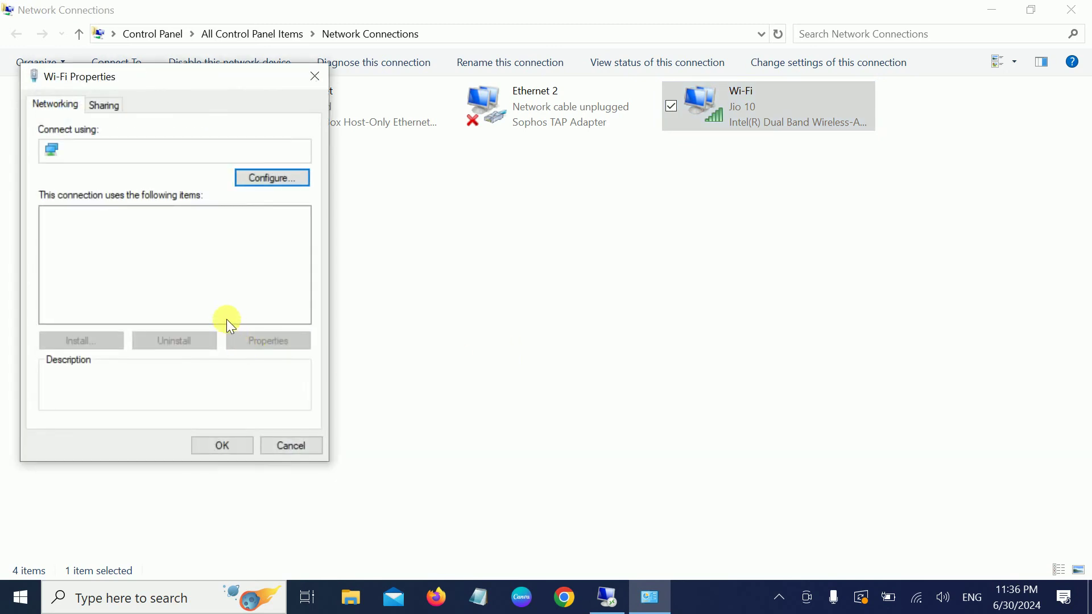
click(198, 278)
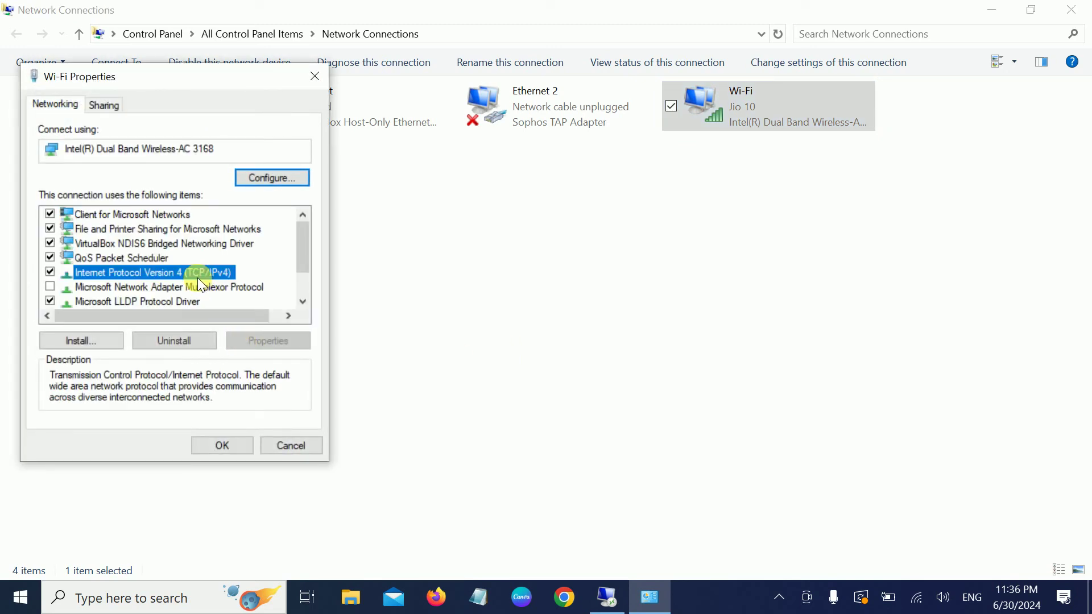
click(278, 339)
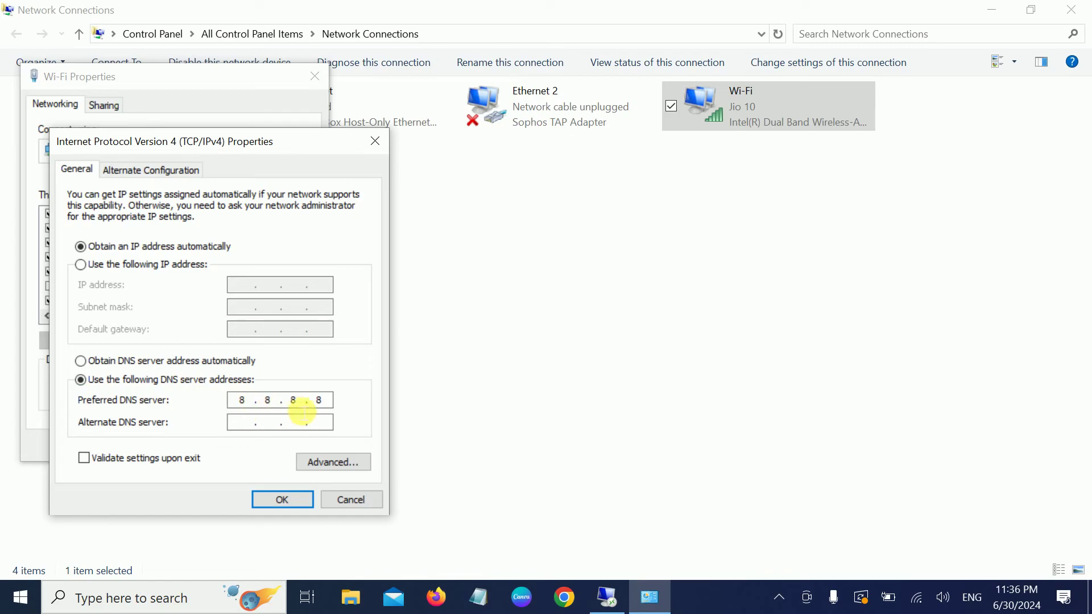
Change the Wi-Fi DNS to preferred 1.1.1.1 and alternate 1.0.0.1, then save and close.
click(240, 422)
text(8.8.4.4)
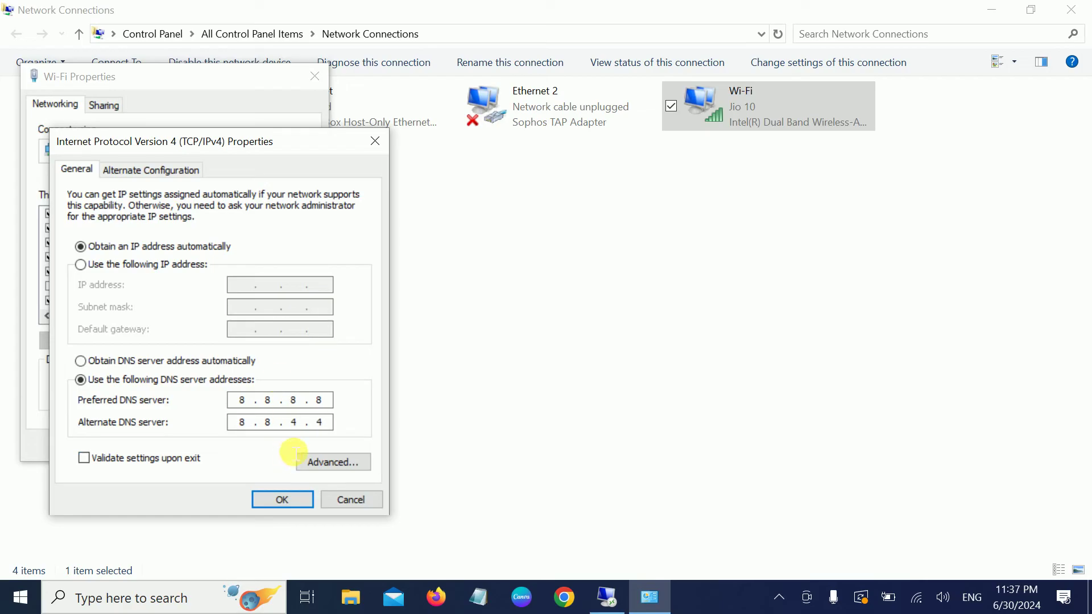
double_click(318, 400)
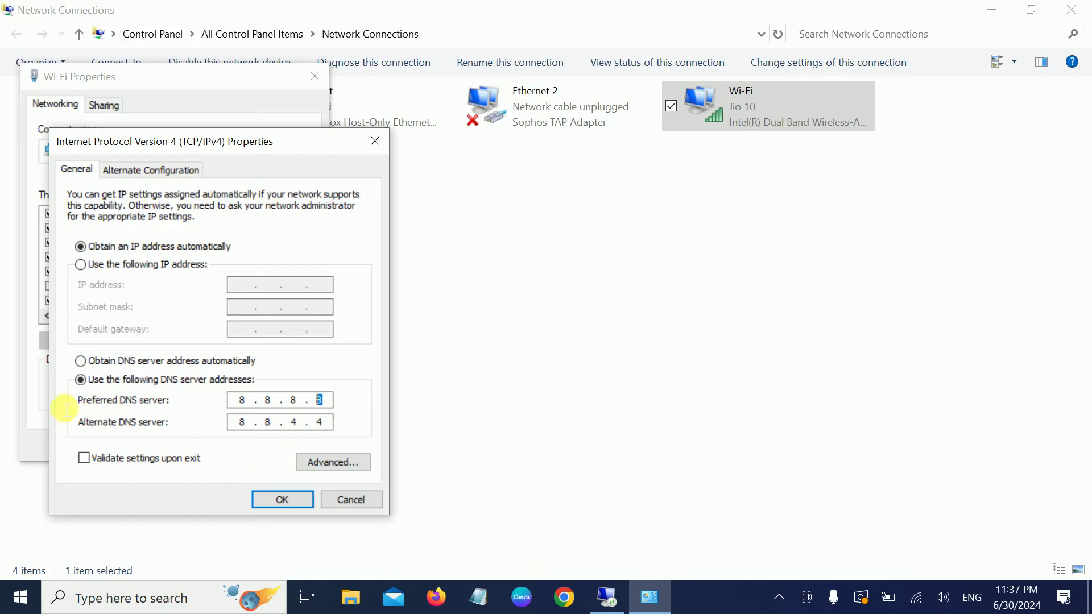
key(BackSpace)
key(BackSpace)
key(BackSpace)
text(1)
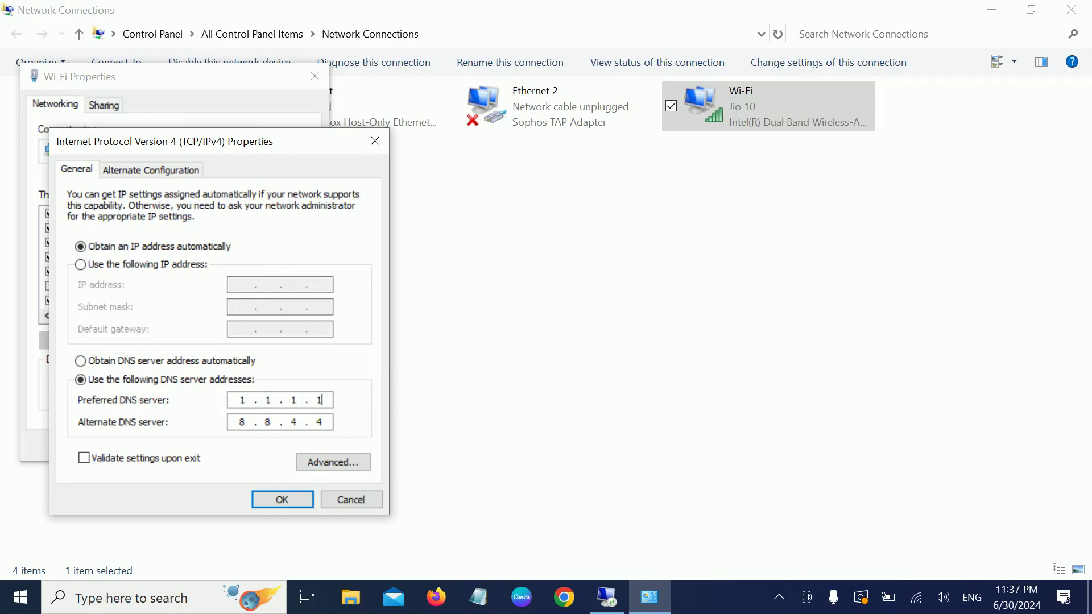
double_click(319, 423)
key(BackSpace)
key(BackSpace)
key(BackSpace)
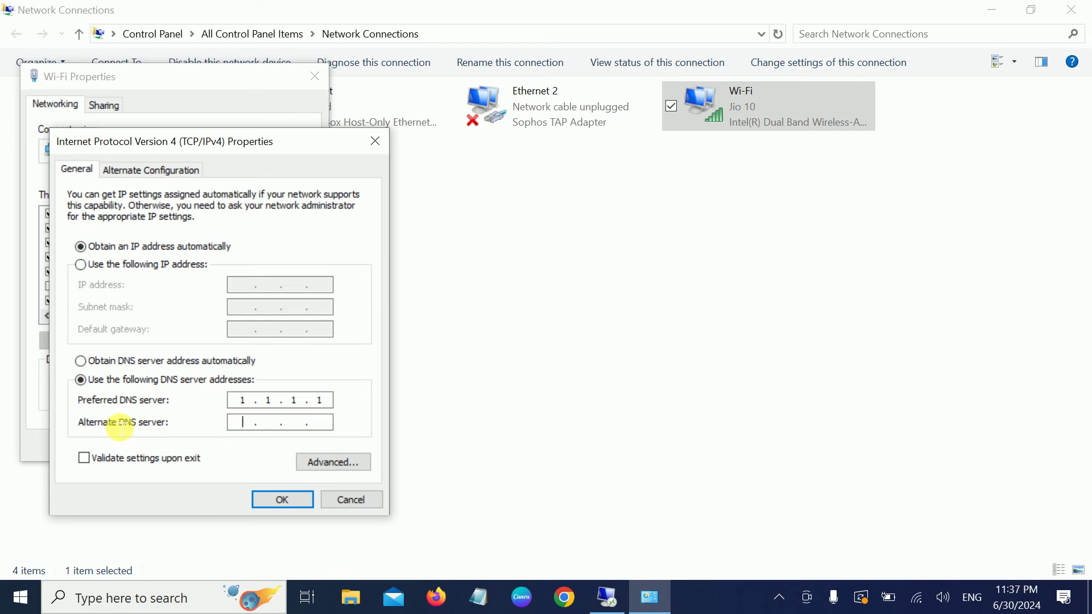
text(1.0.0.1)
click(288, 500)
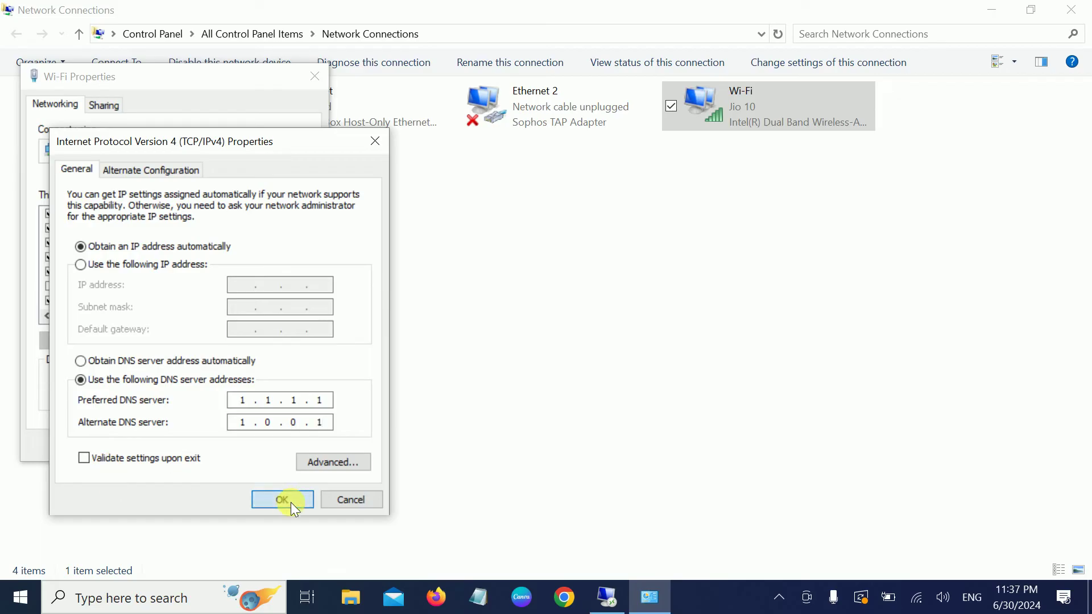
click(201, 453)
click(214, 446)
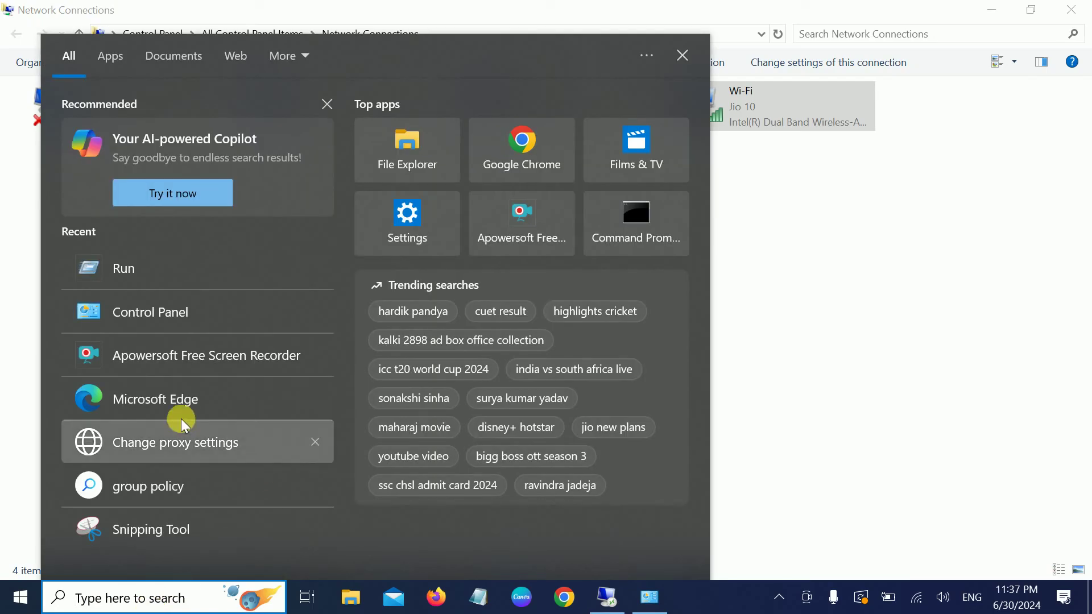
Launch Edge, load google.com by entering 'goo' in the address bar, then minimise it.
key(Escape)
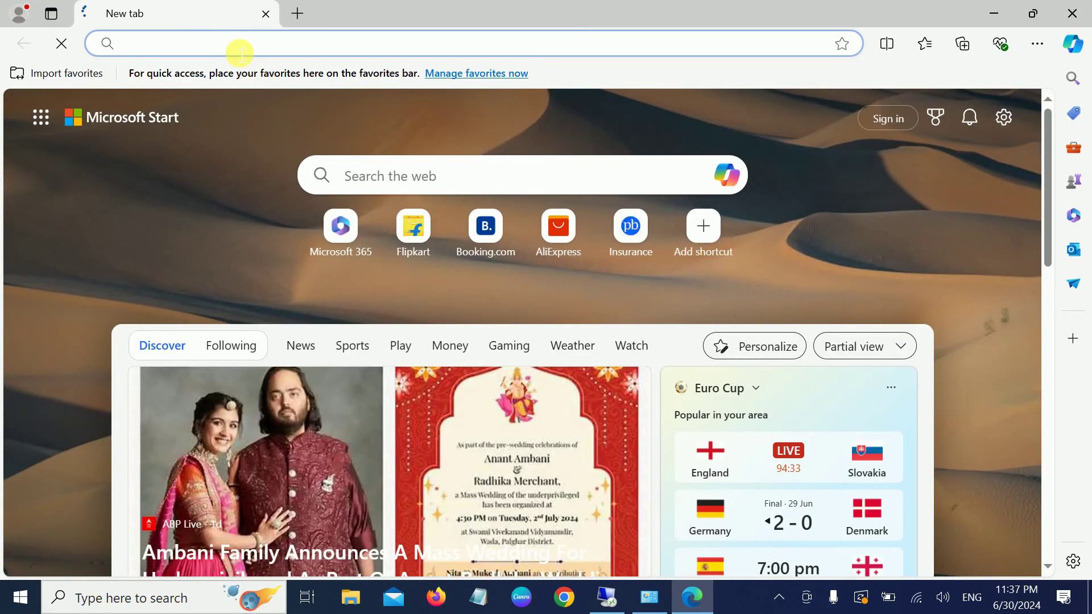
text(google.com)
key(Return)
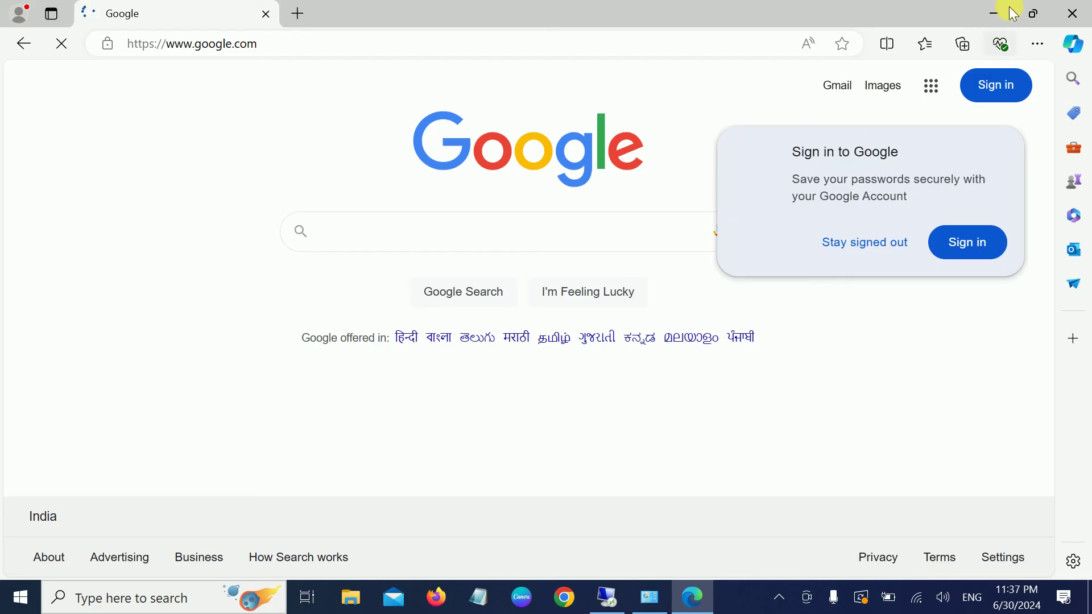
click(994, 11)
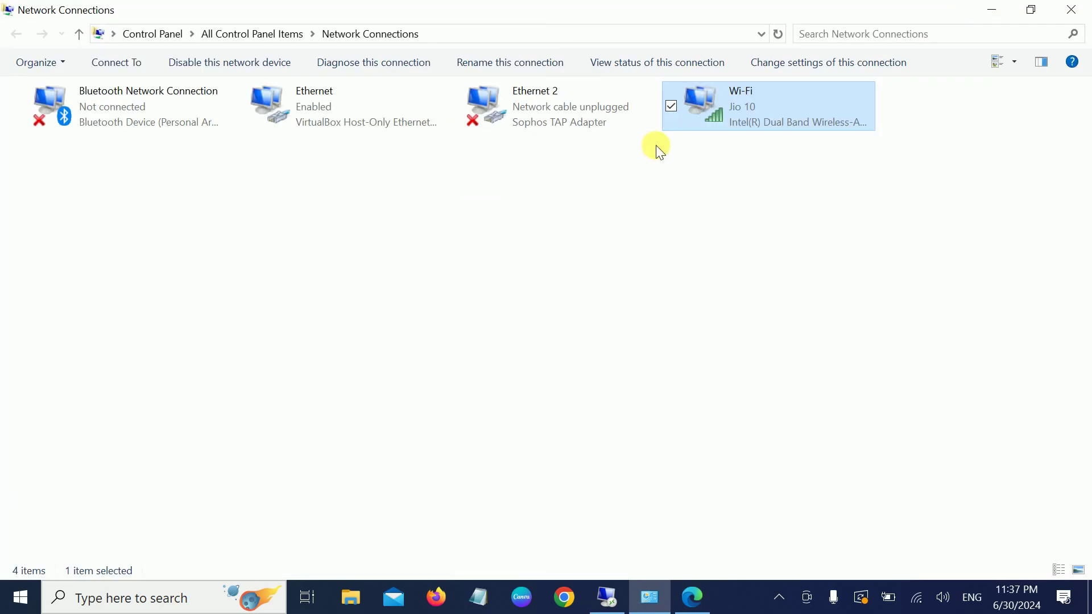
Disable the Wi-Fi adapter, refresh Network Connections, then enable Wi-Fi again.
right_click(742, 118)
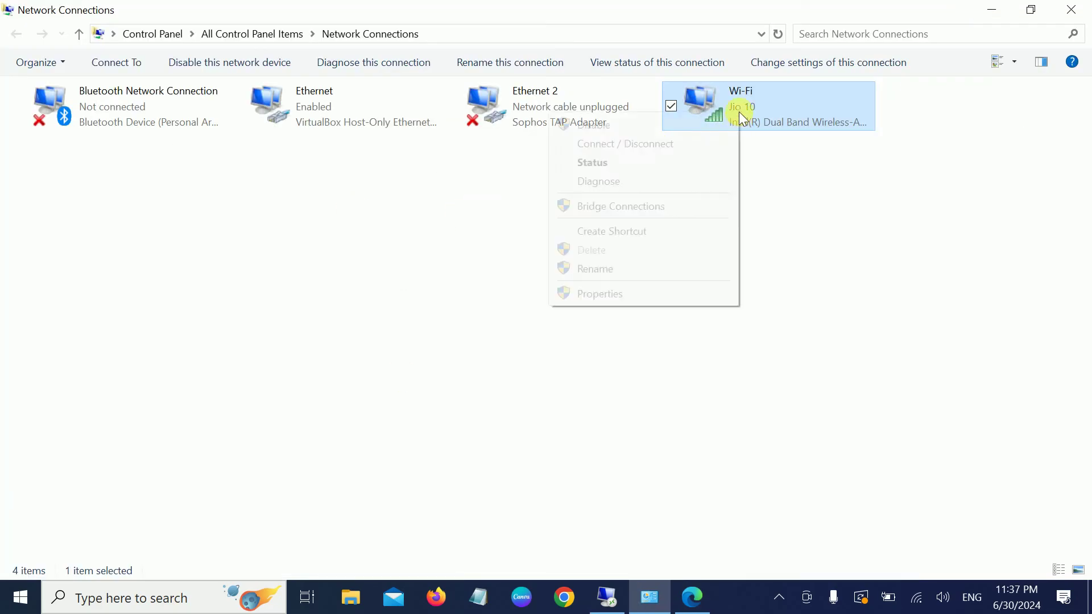
click(620, 127)
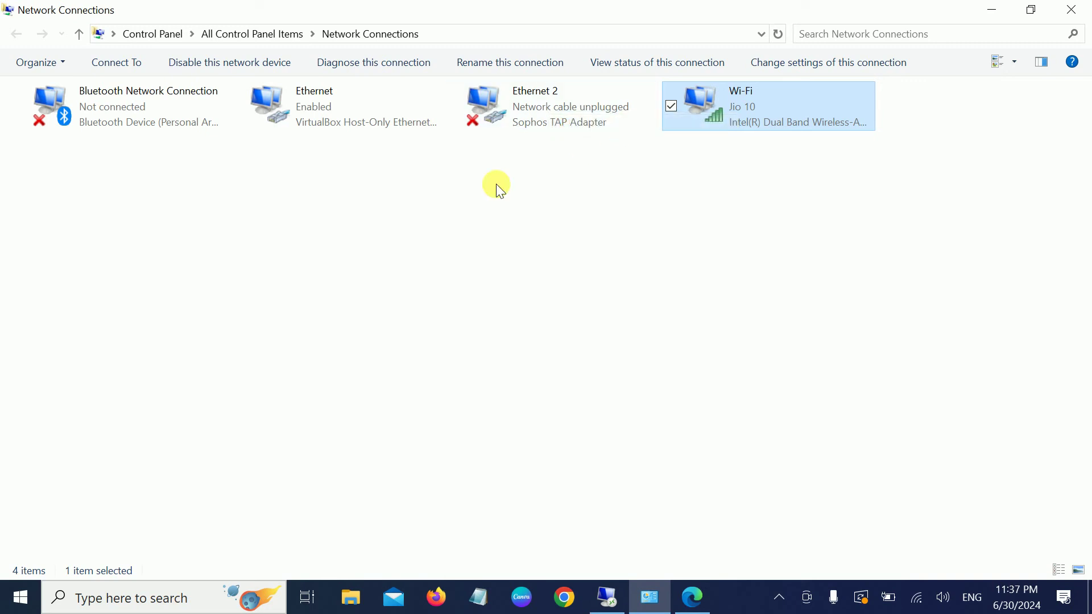
right_click(476, 224)
click(357, 291)
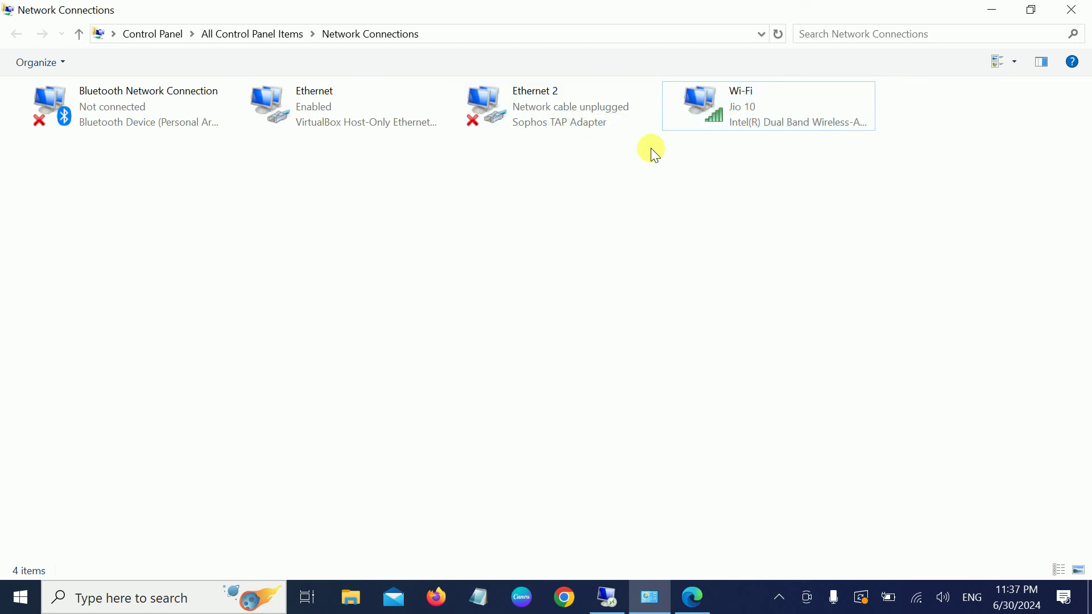
right_click(735, 108)
click(627, 124)
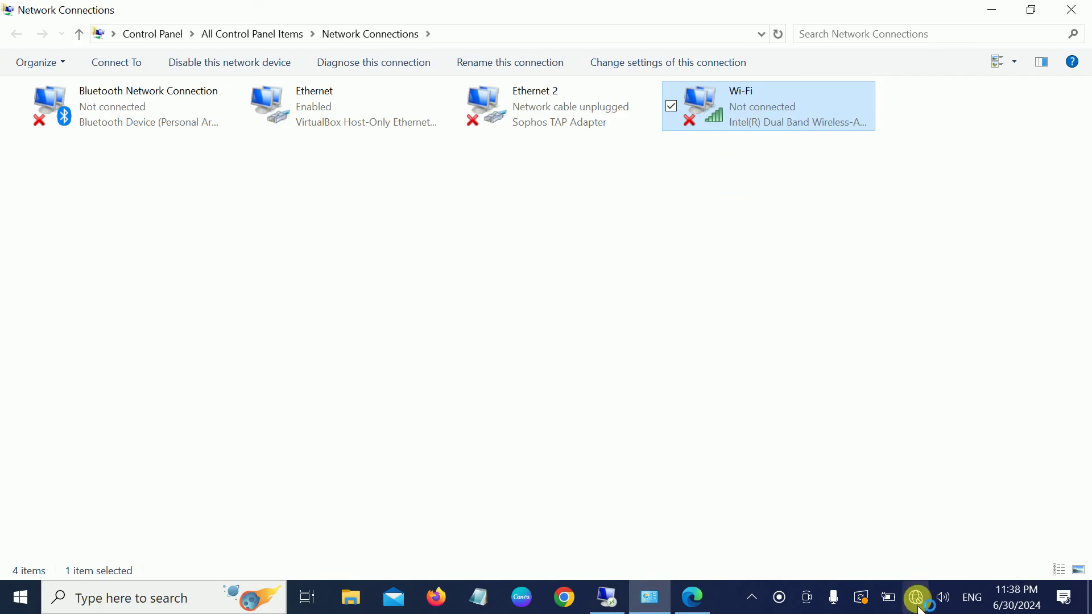
From the taskbar network flyout, view the connected Jio network's properties.
key(super+a)
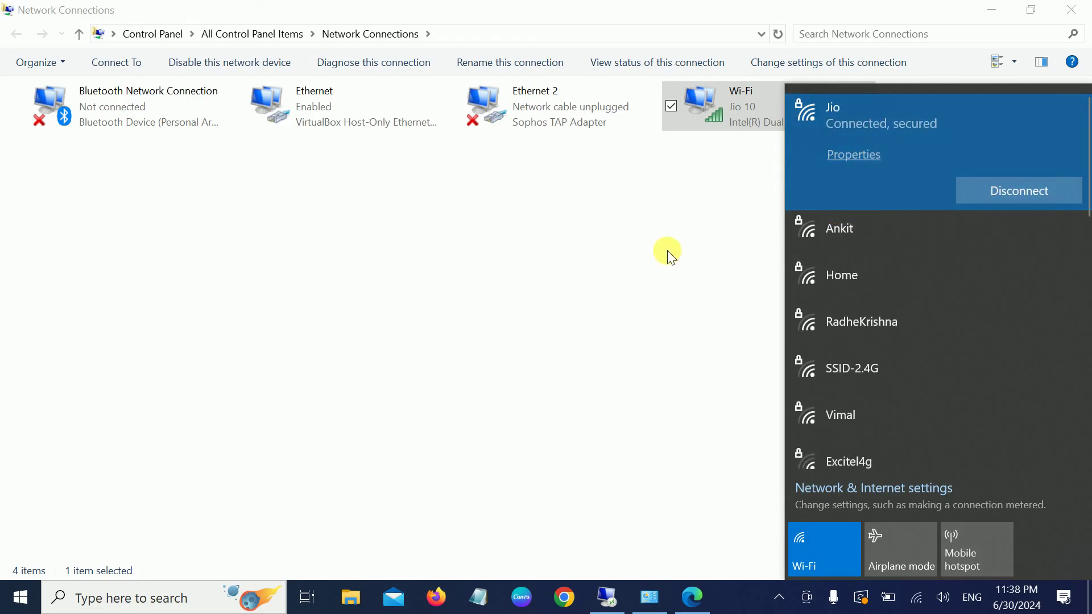
click(674, 230)
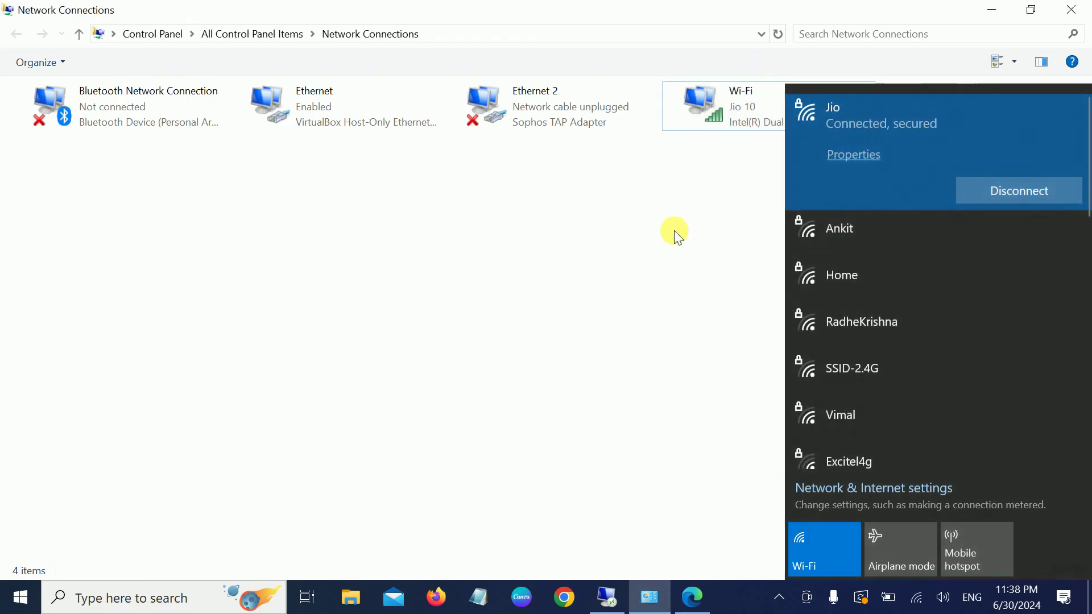
click(917, 599)
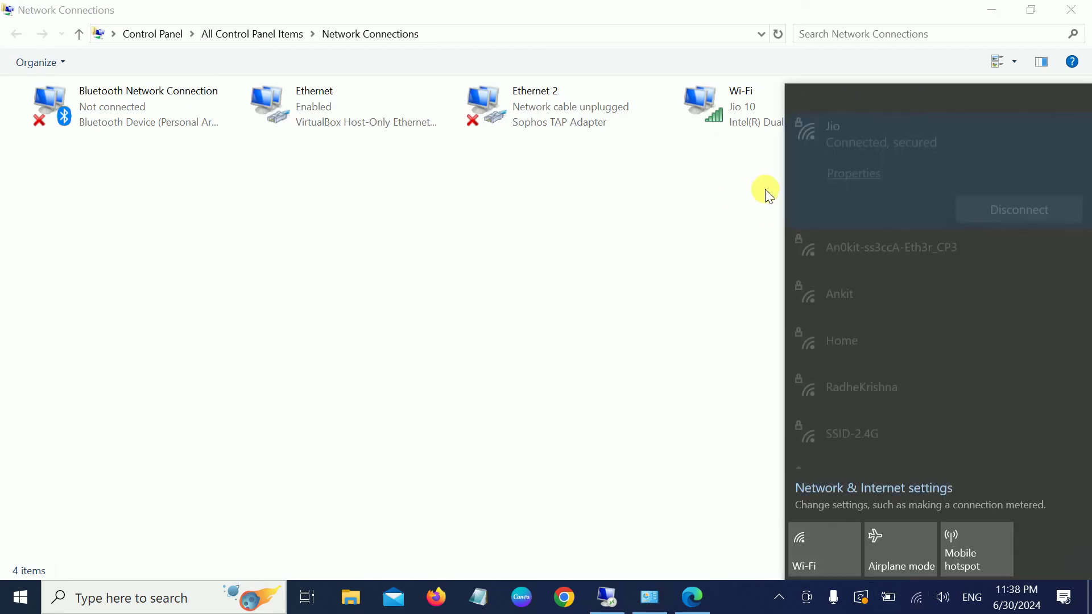
click(881, 163)
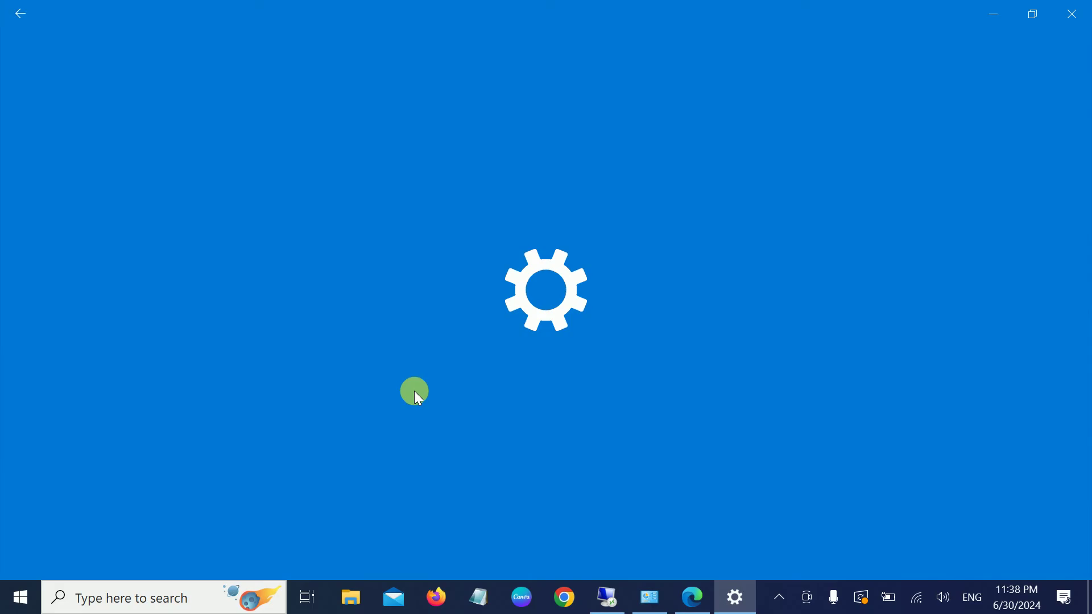
scroll(414, 391, down, 5)
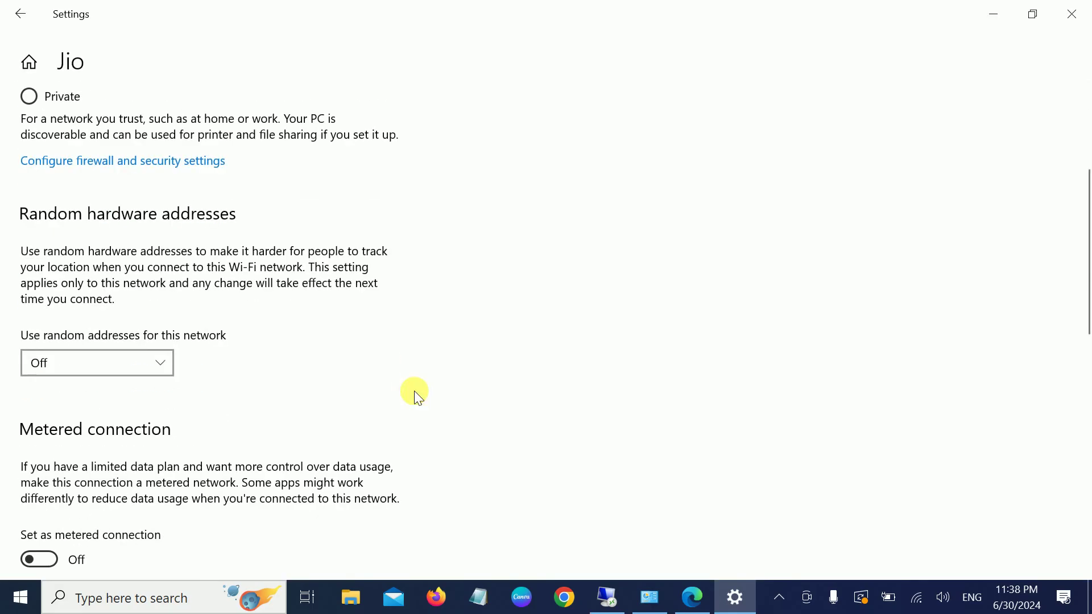
scroll(414, 391, up, 5)
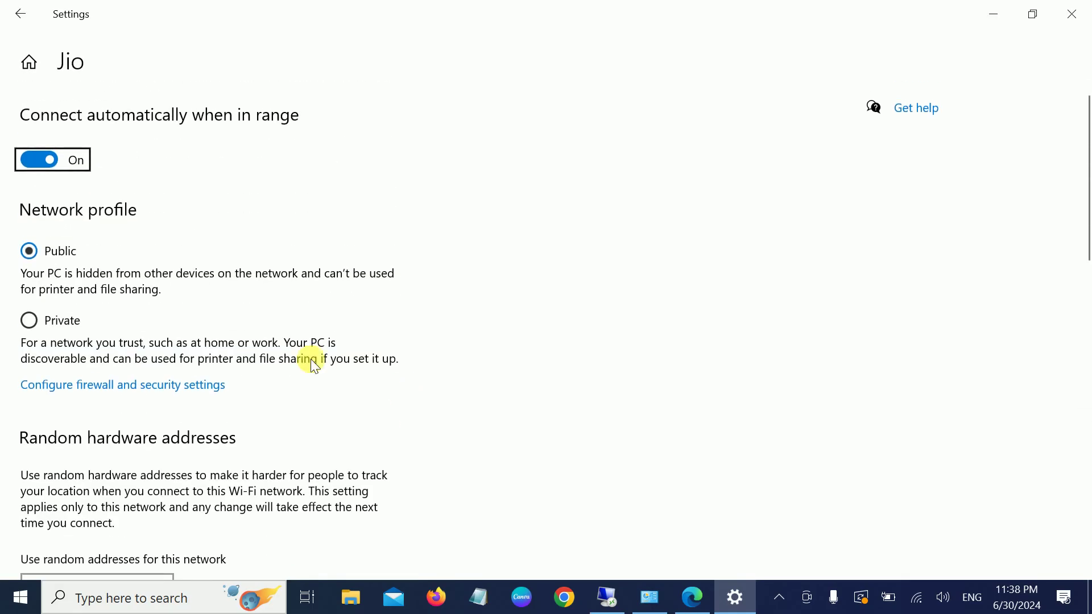
click(17, 14)
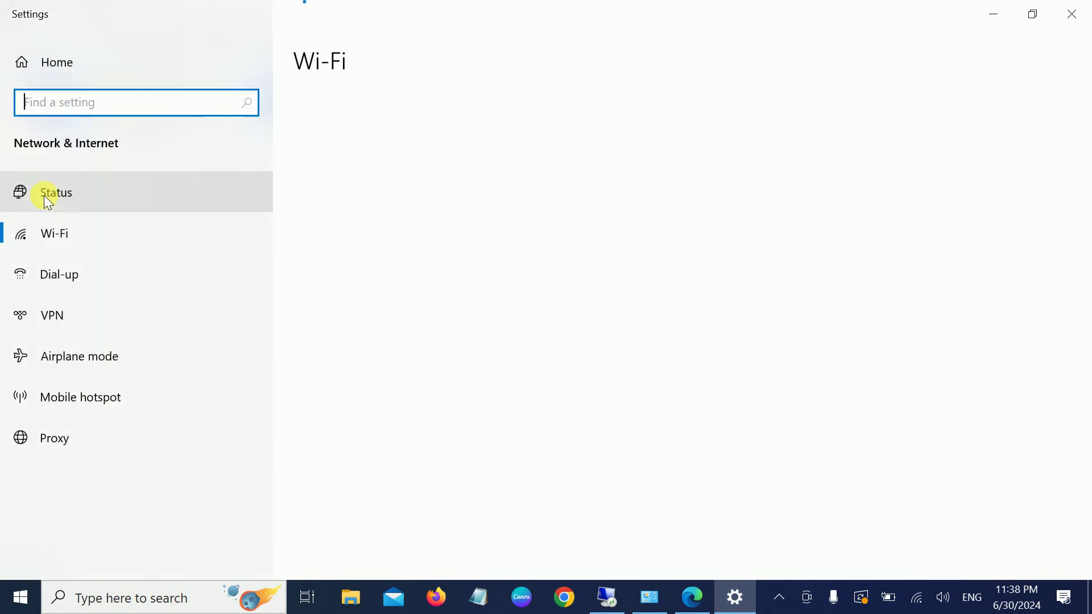
Review Manage known networks, selecting Y56ViVoM and Jio, then close Settings.
click(61, 236)
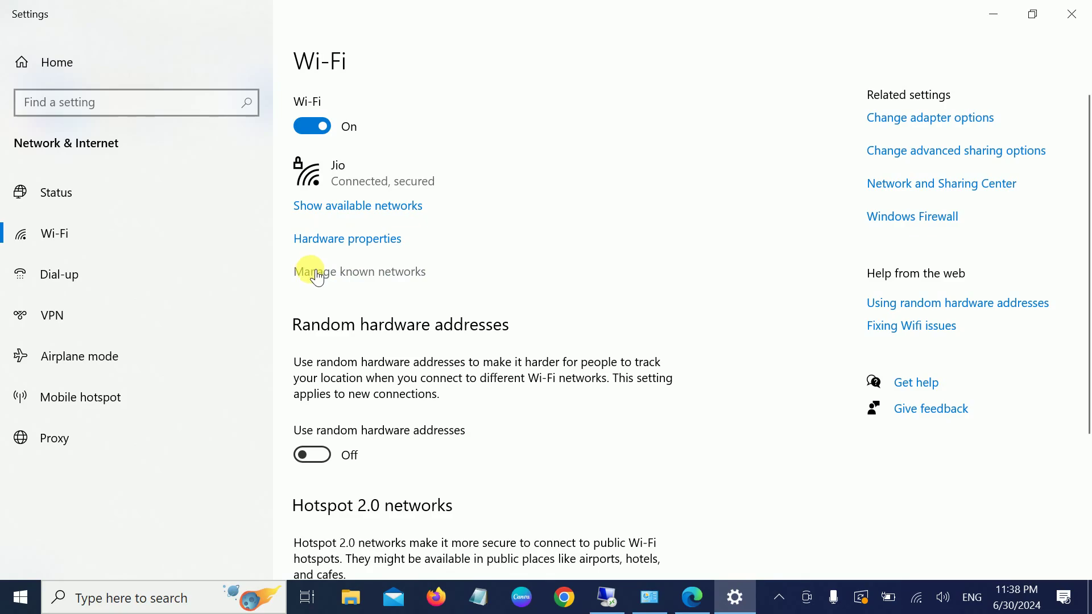
click(360, 273)
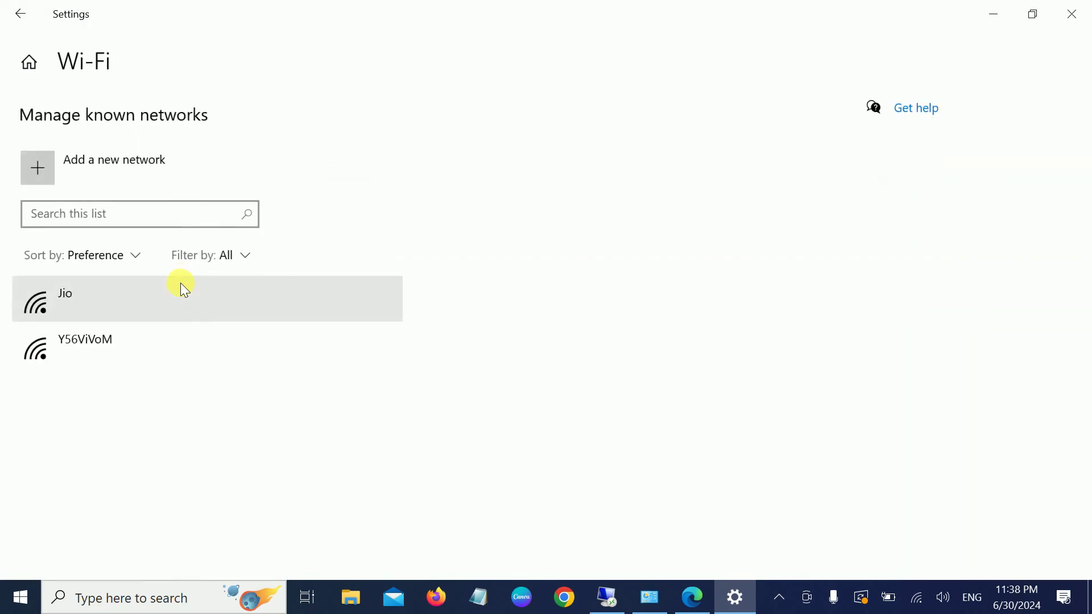
click(122, 341)
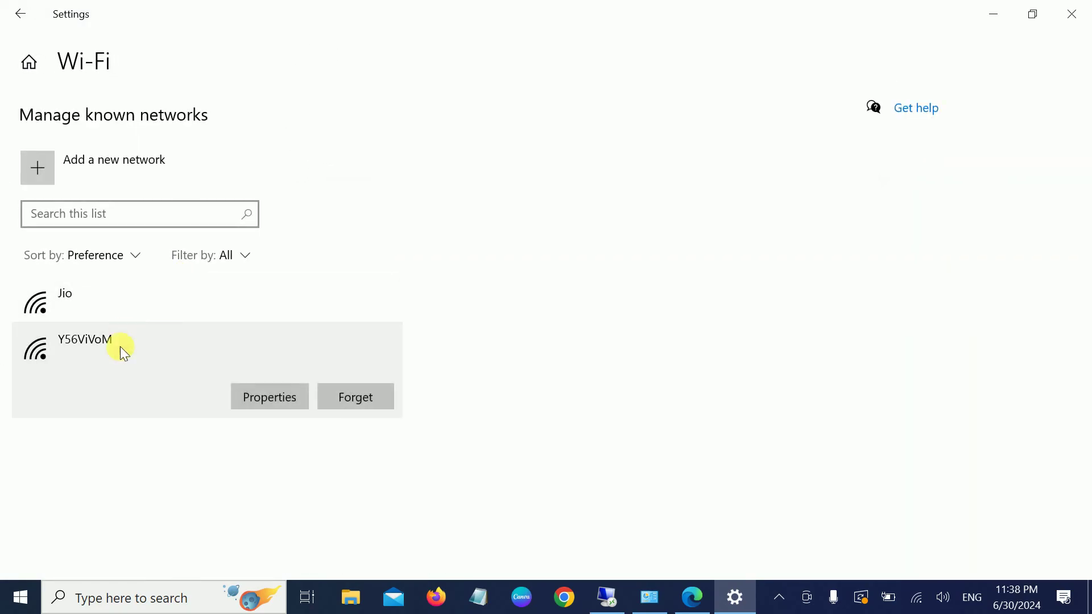
click(78, 299)
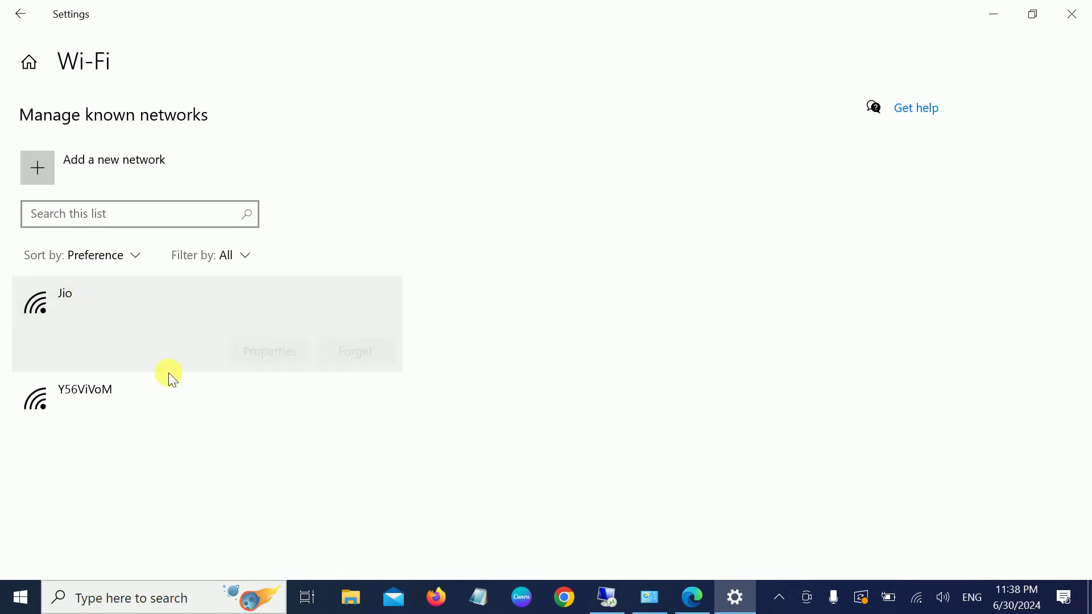
click(17, 13)
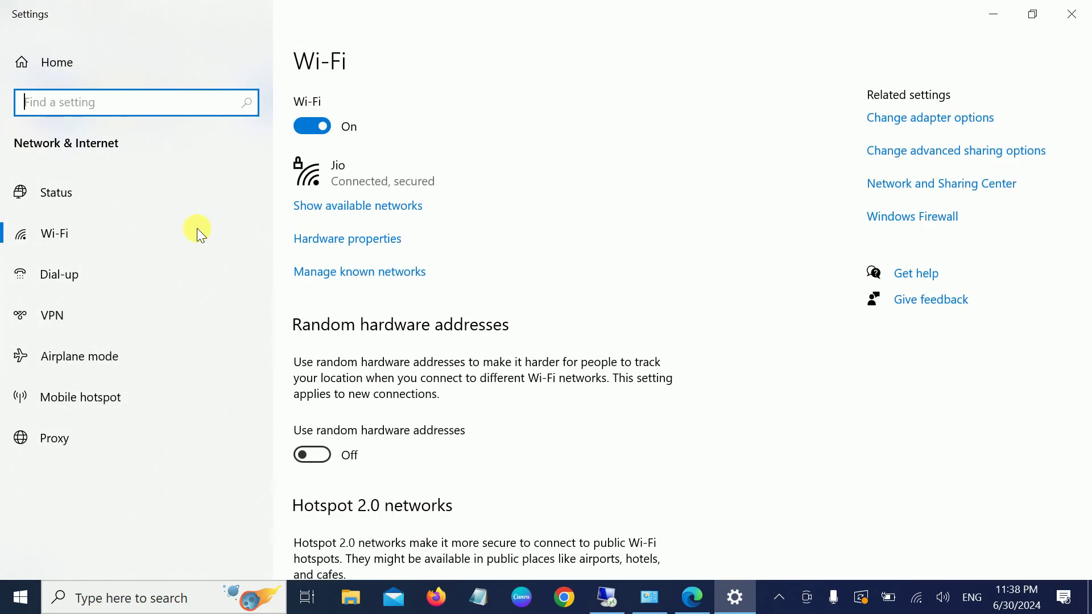
scroll(457, 451, down, 3)
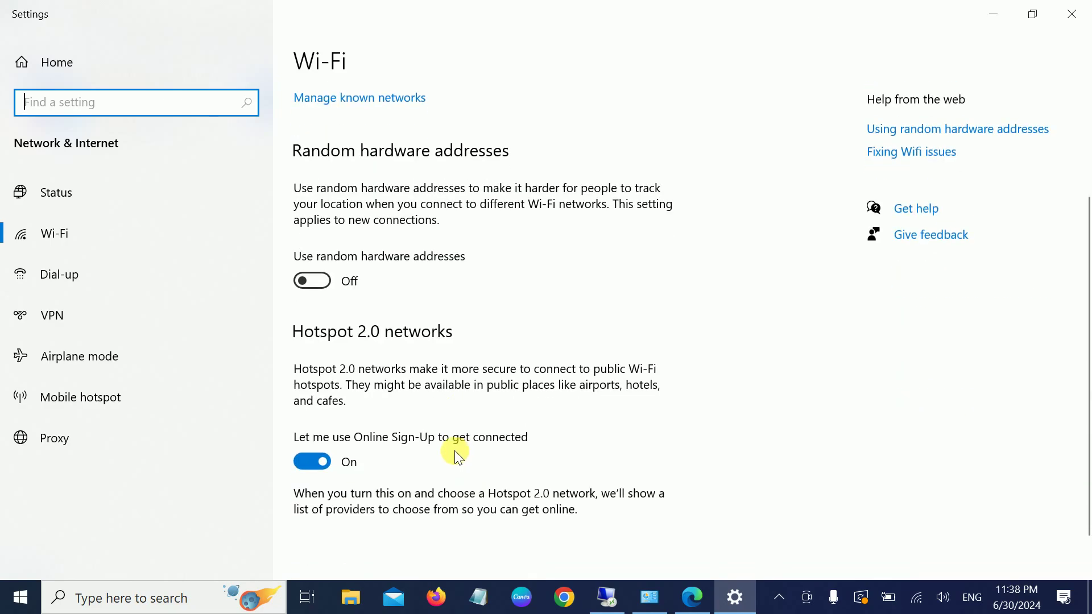
scroll(454, 451, up, 3)
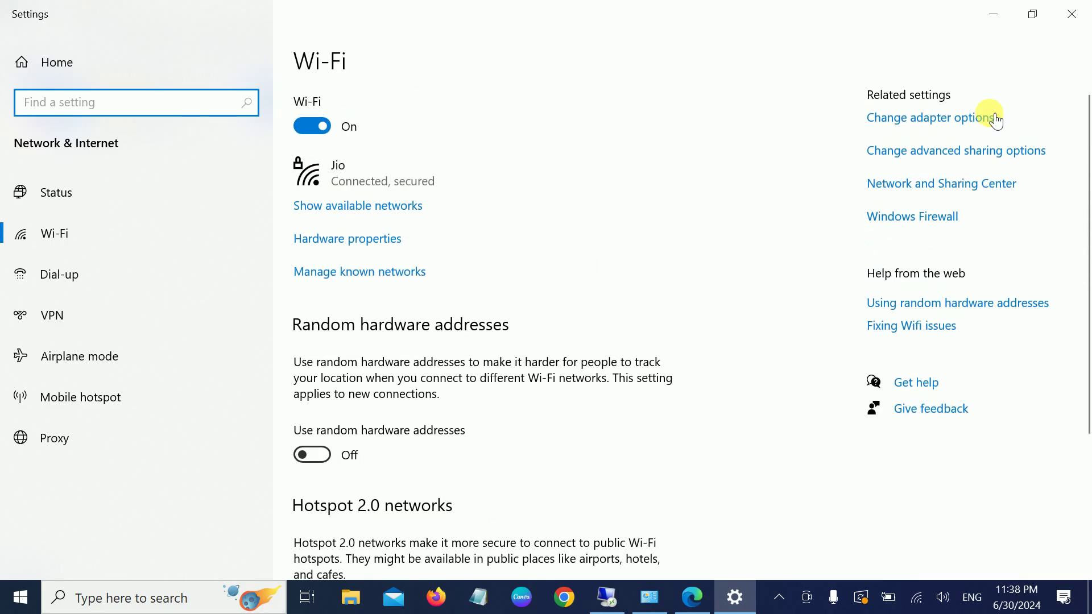
click(1067, 12)
Close Network Connections and open Network status settings by searching Windows for 'network'.
click(1067, 13)
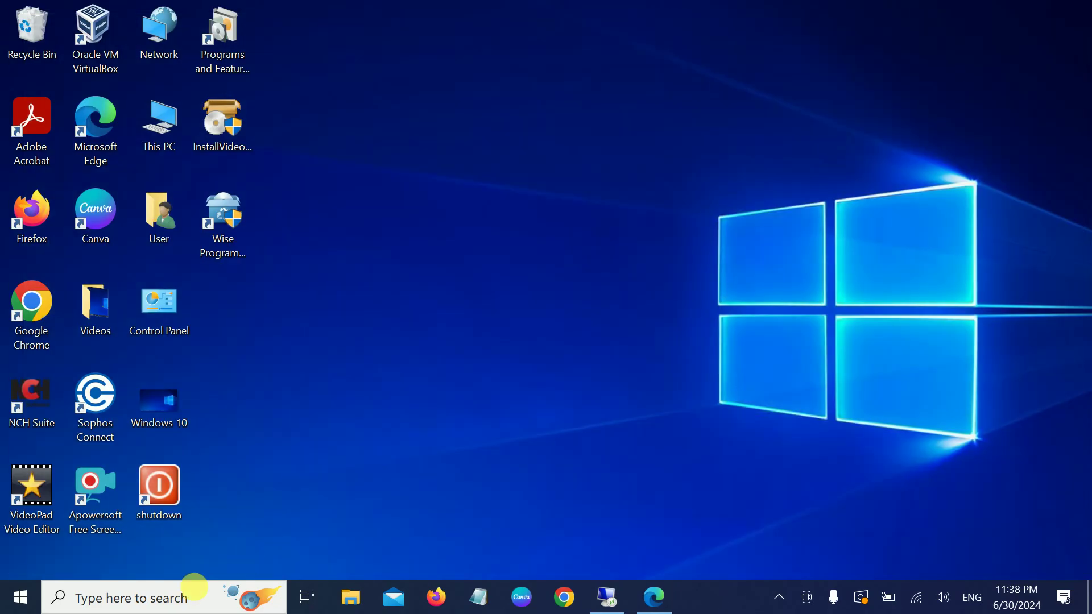
click(151, 597)
text(reset netwo)
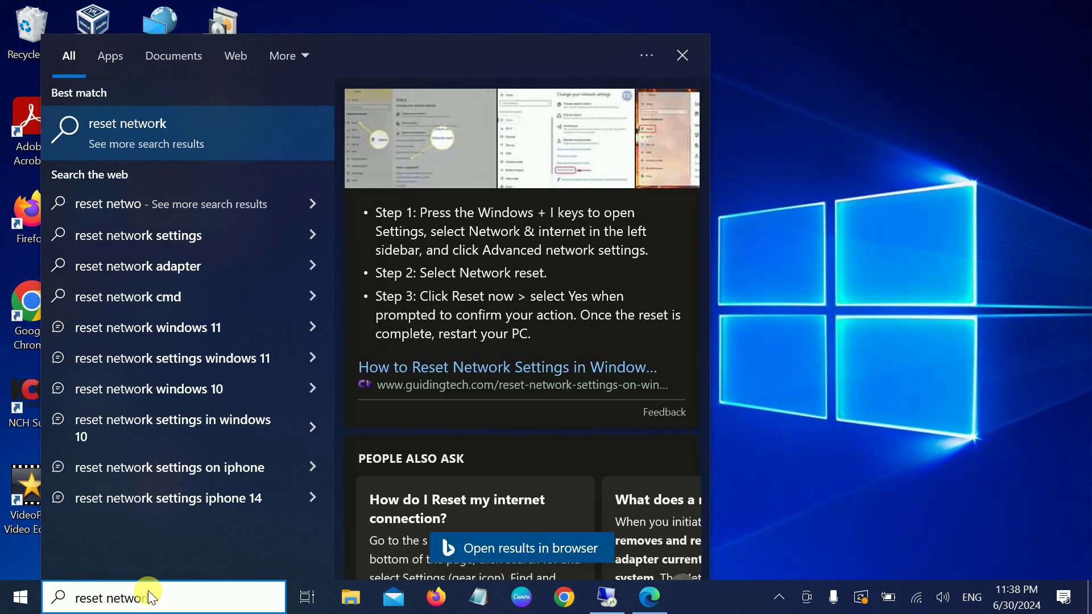
text(rk)
drag(178, 596, 3, 606)
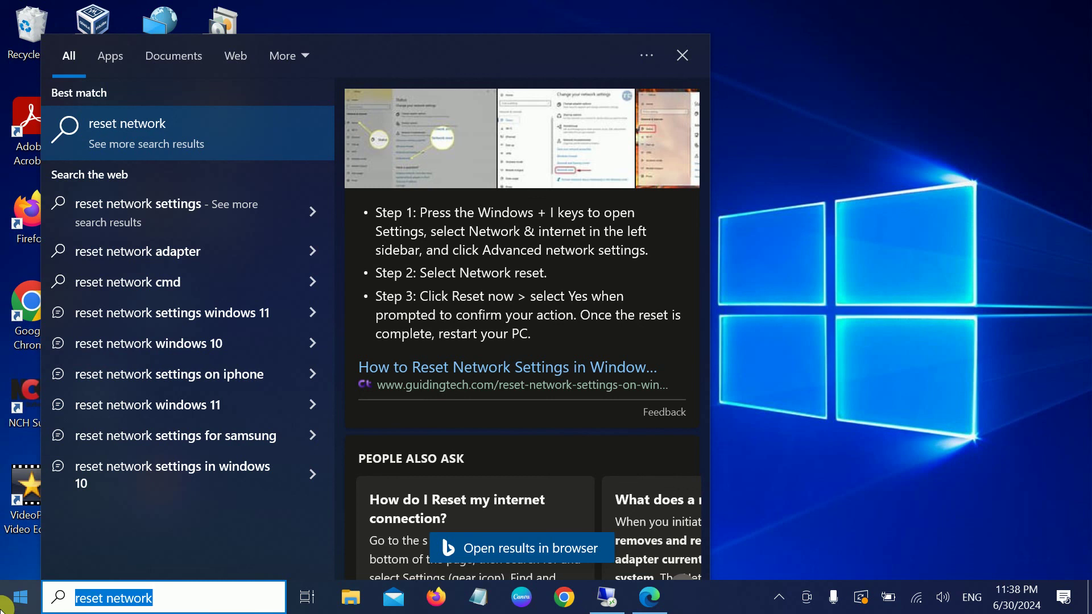
text(netwrok)
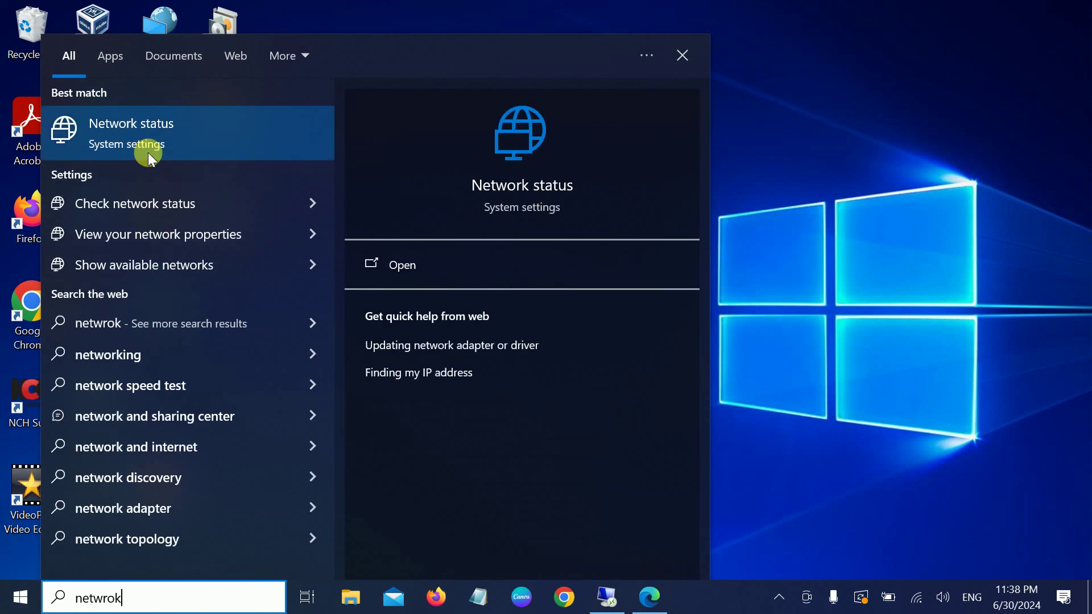
click(166, 142)
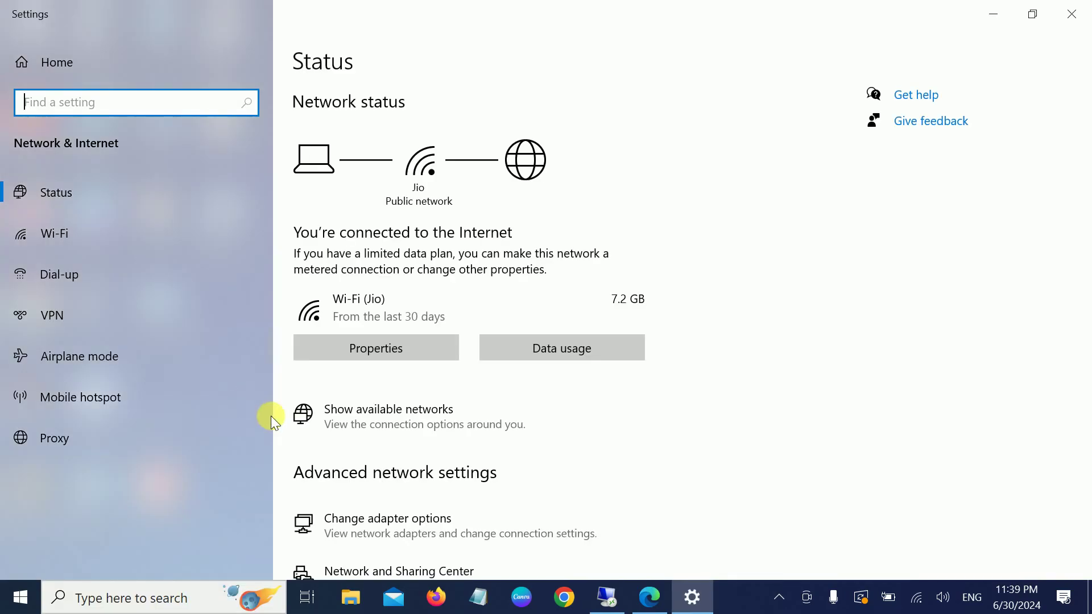
Reach the Network reset page from Network status, then close Settings.
scroll(388, 435, down, 4)
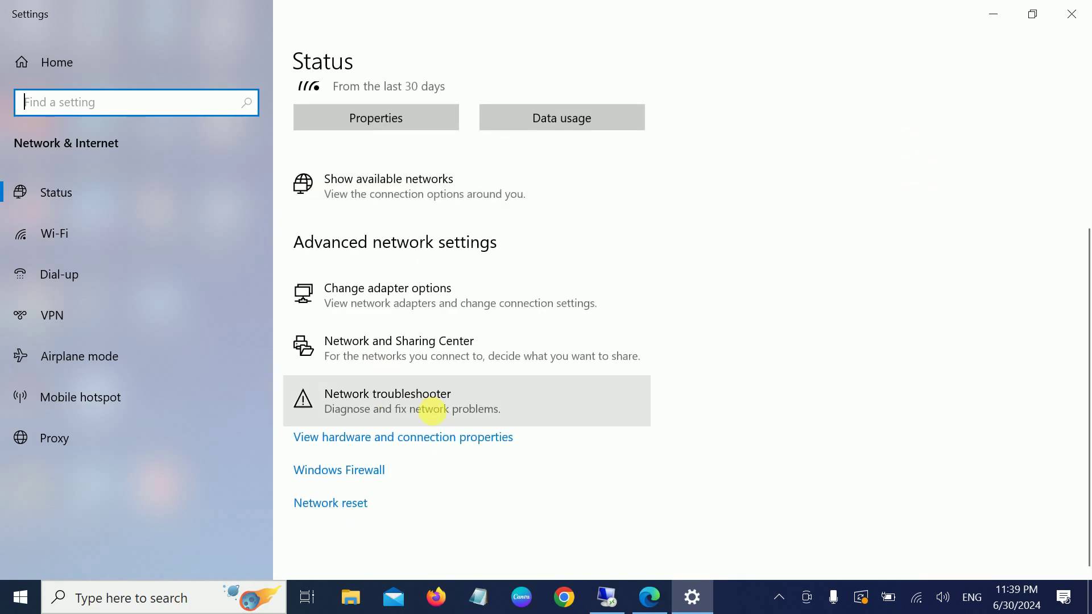
click(336, 504)
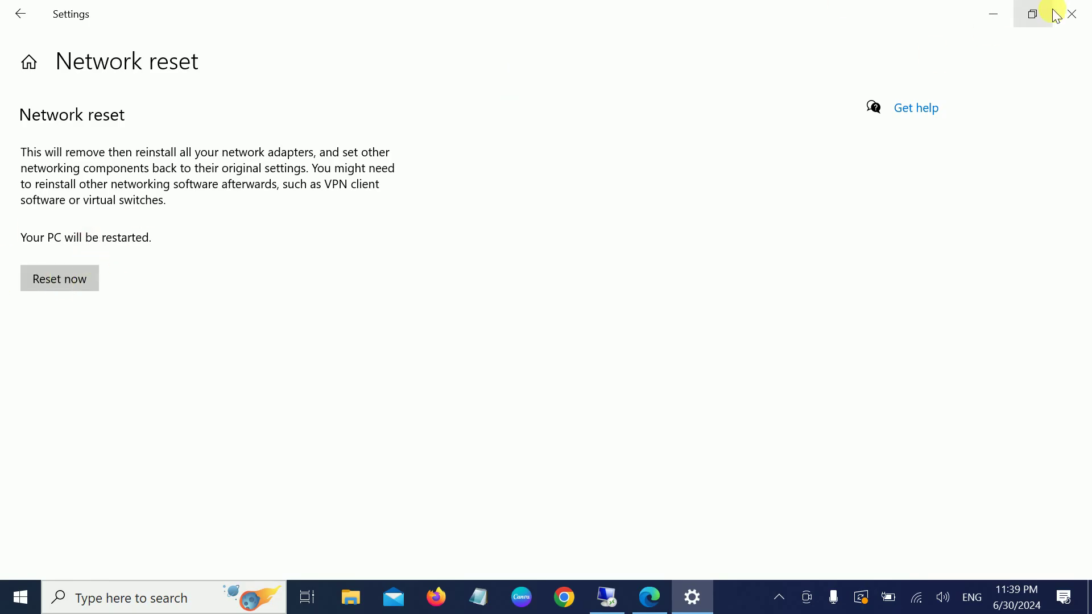
click(1072, 14)
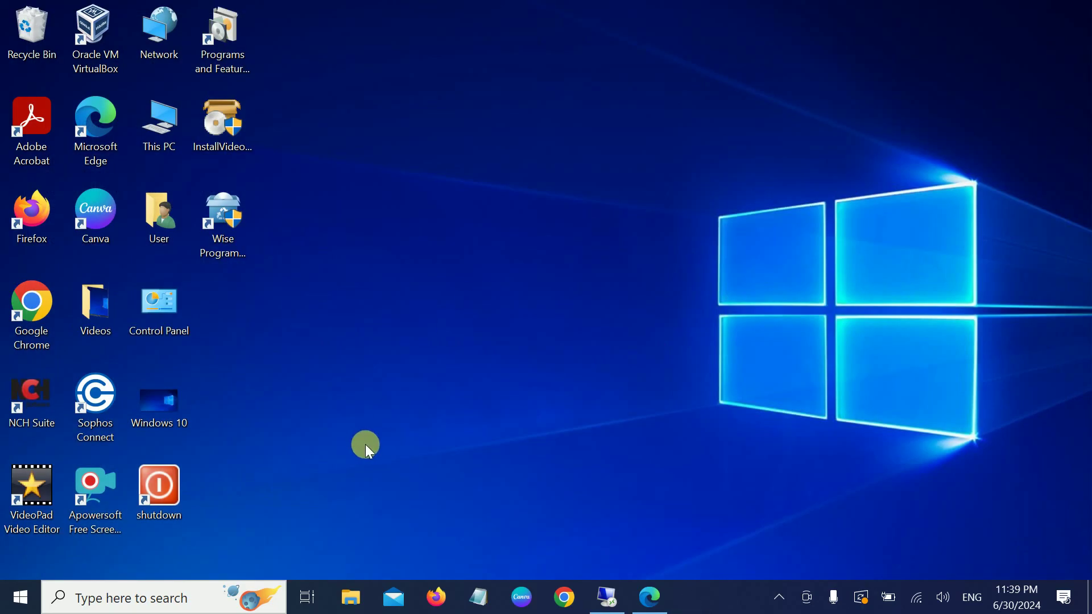